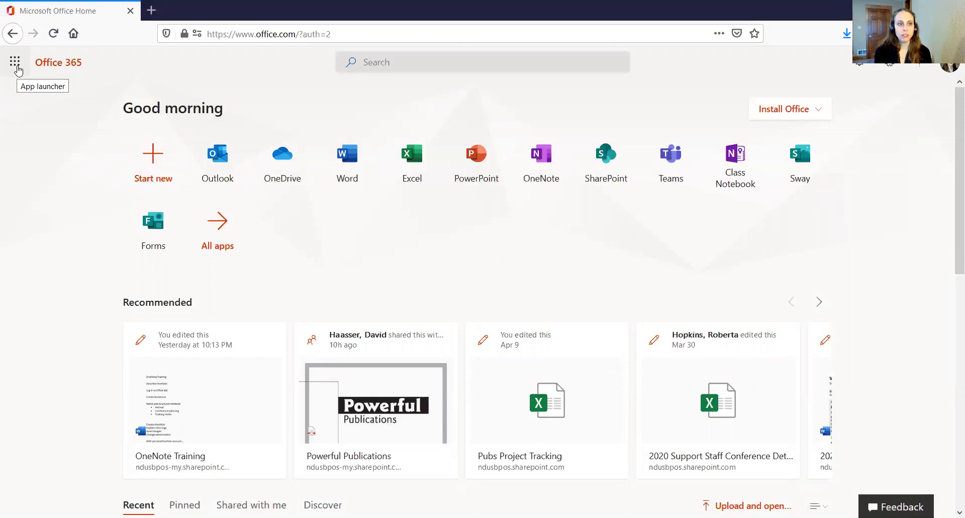
Switch to OneNote from the Office home page and create a new notebook named "Work Notes".
{"action": "left_click", "coordinate": [15, 62]}
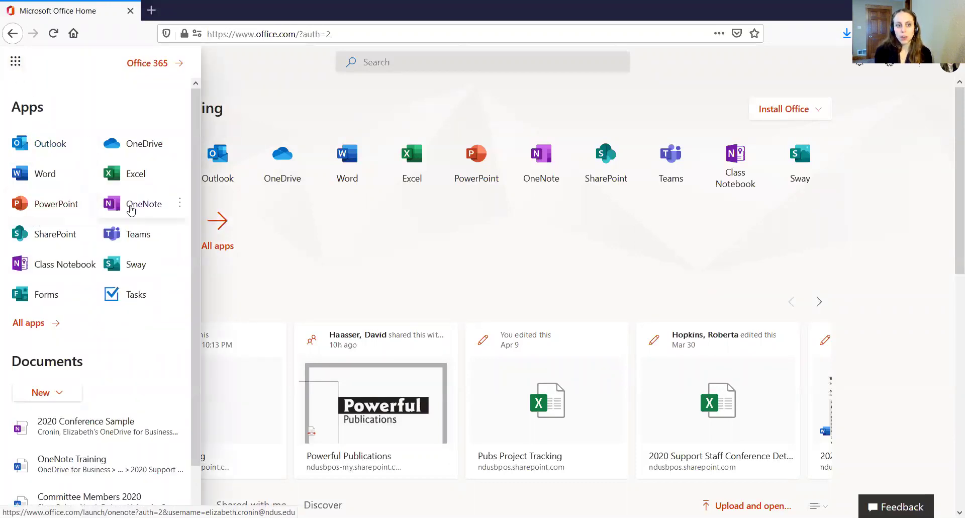
{"action": "left_click", "coordinate": [137, 211]}
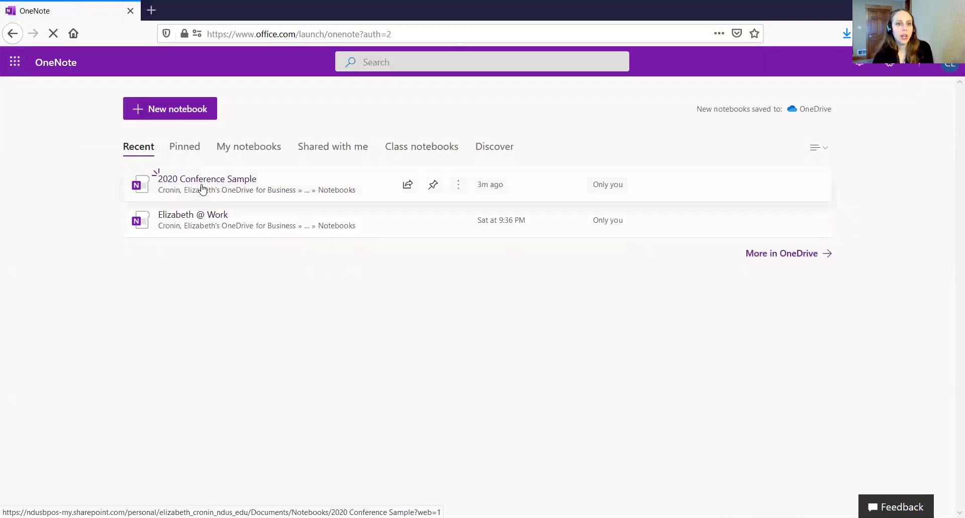
{"action": "left_click", "coordinate": [167, 114]}
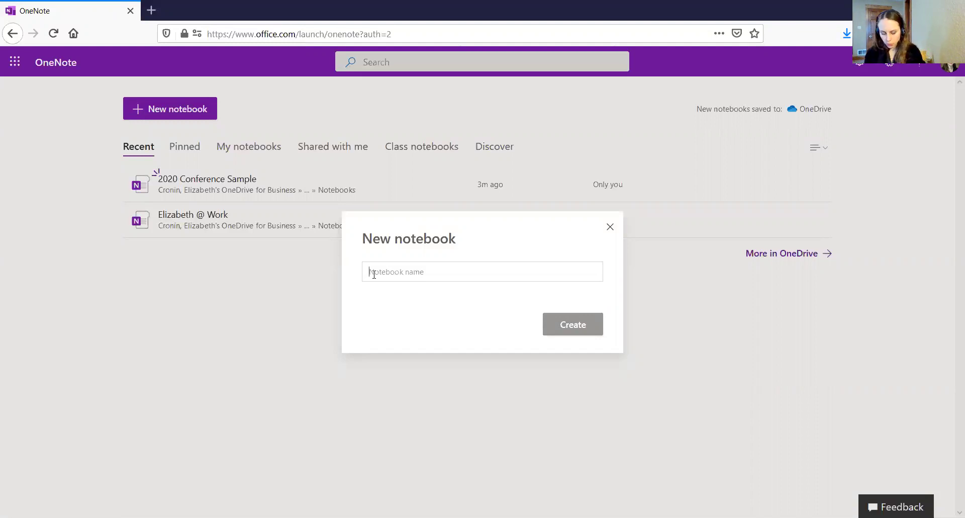
{"action": "type", "text": "Work NO"}
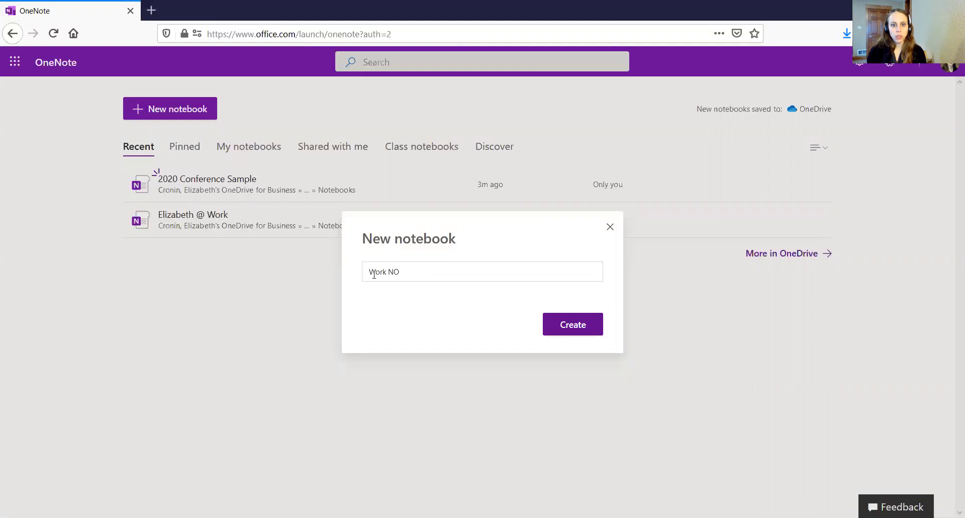
{"action": "key", "text": "BackSpace"}
{"action": "type", "text": "otes"}
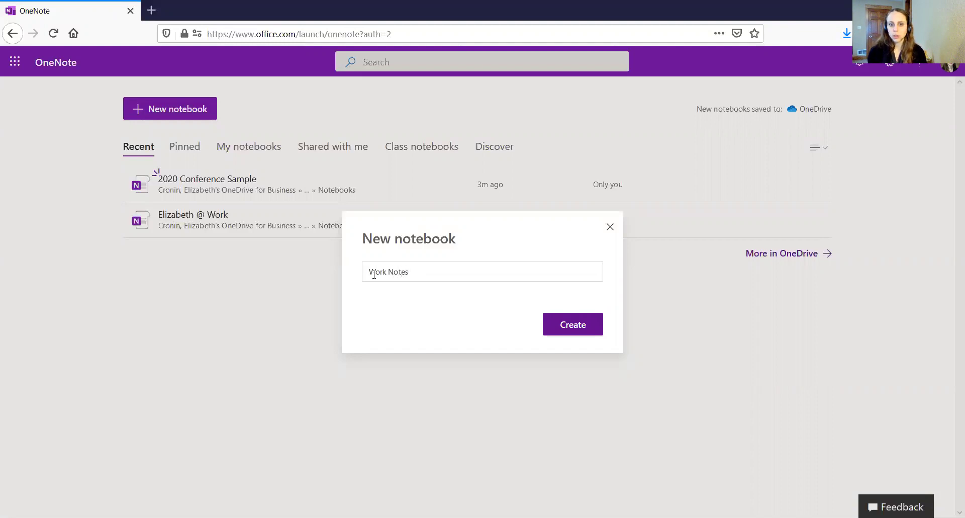
{"action": "key", "text": "Return"}
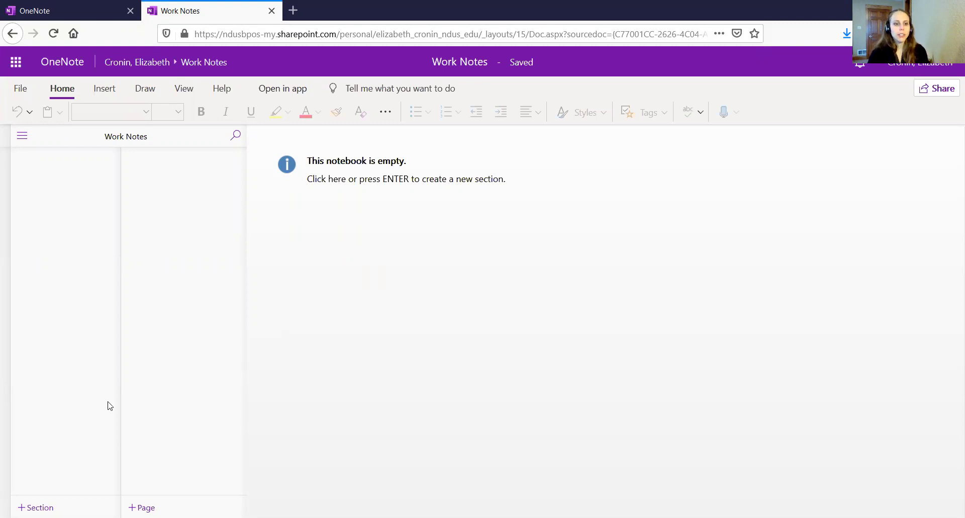
Add a section named "Retreat Planning" to the empty notebook.
{"action": "left_click", "coordinate": [36, 507]}
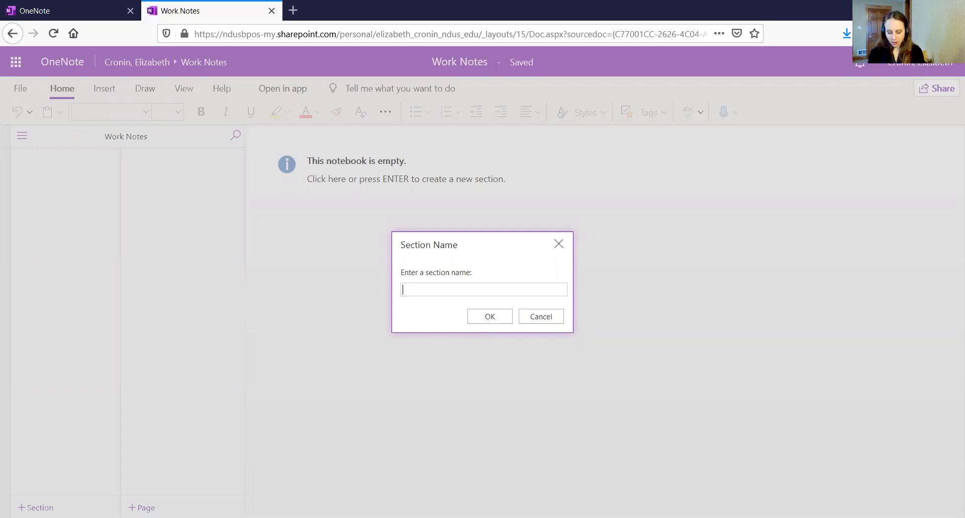
{"action": "type", "text": "Retr"}
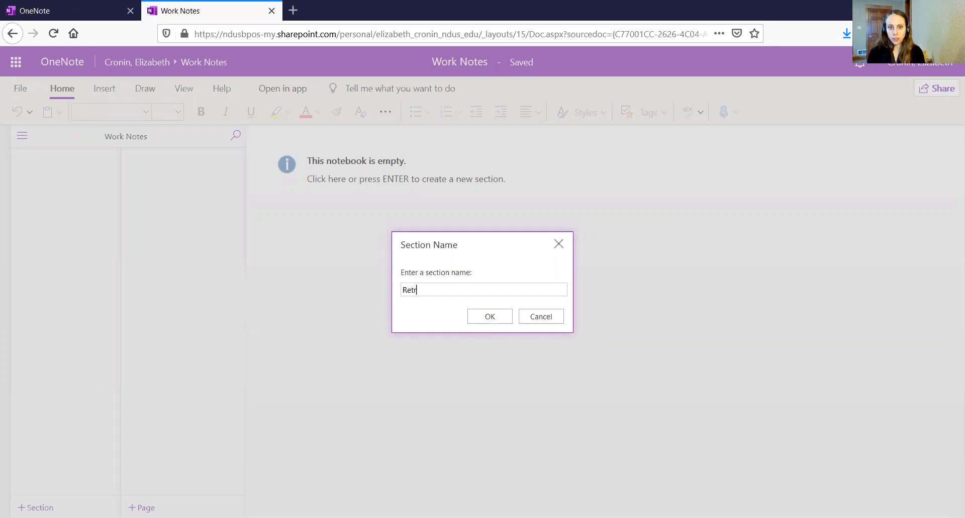
{"action": "type", "text": "eat Planning"}
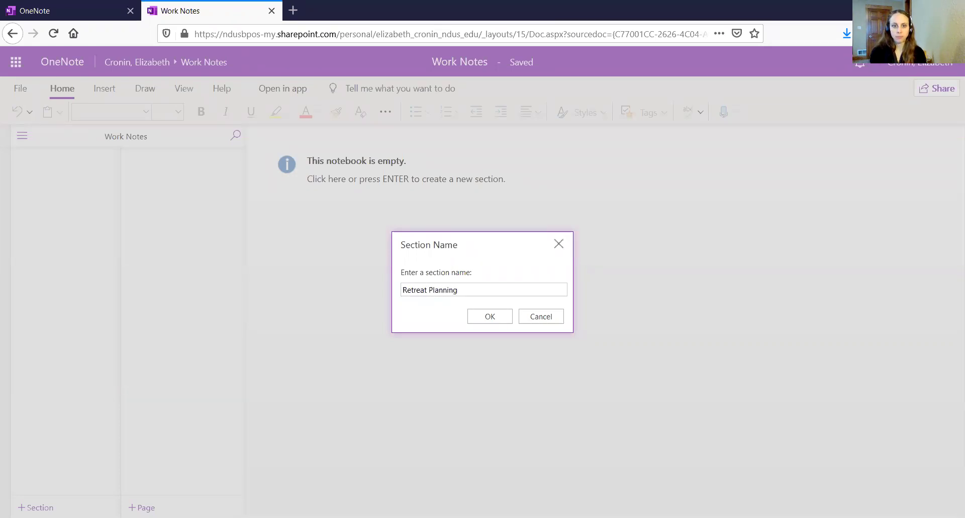
{"action": "key", "text": "Return"}
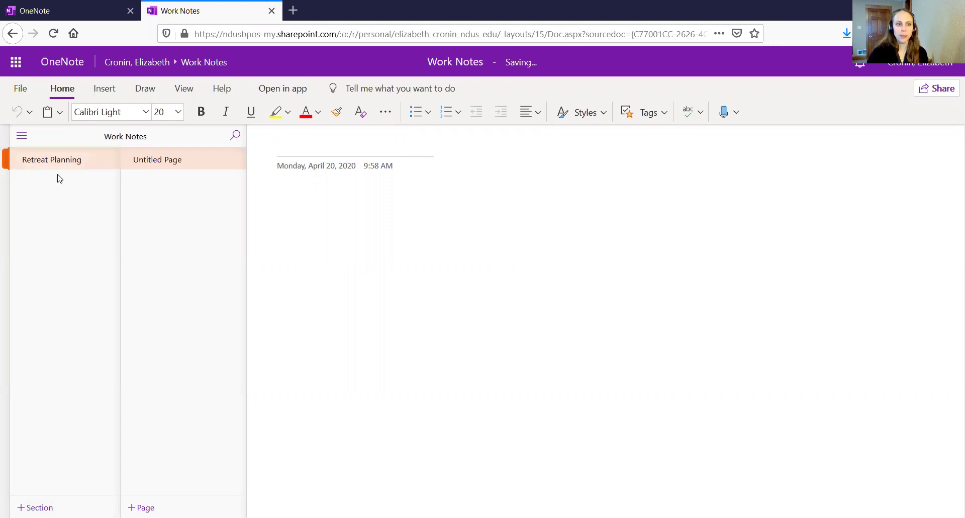
Change the section color of Retreat Planning to Teal.
{"action": "right_click", "coordinate": [21, 162]}
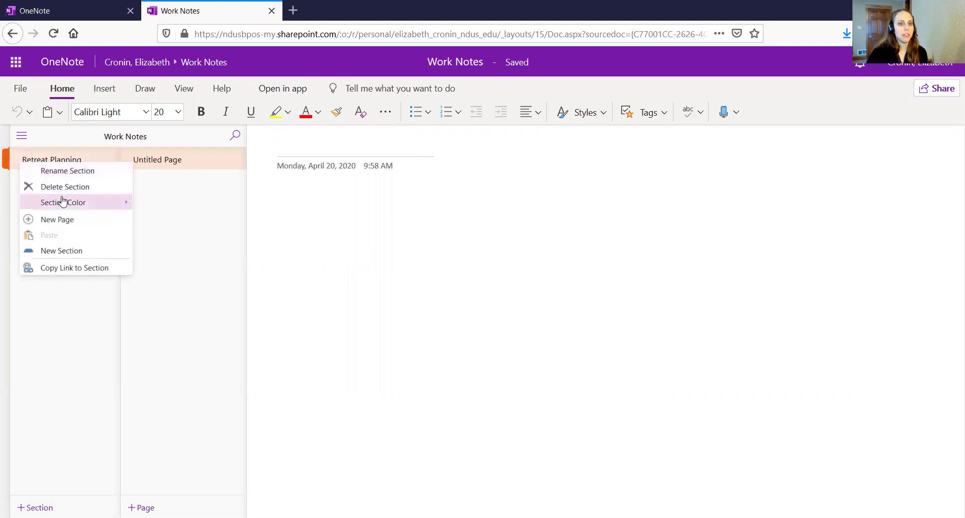
{"action": "mouse_move", "coordinate": [63, 202]}
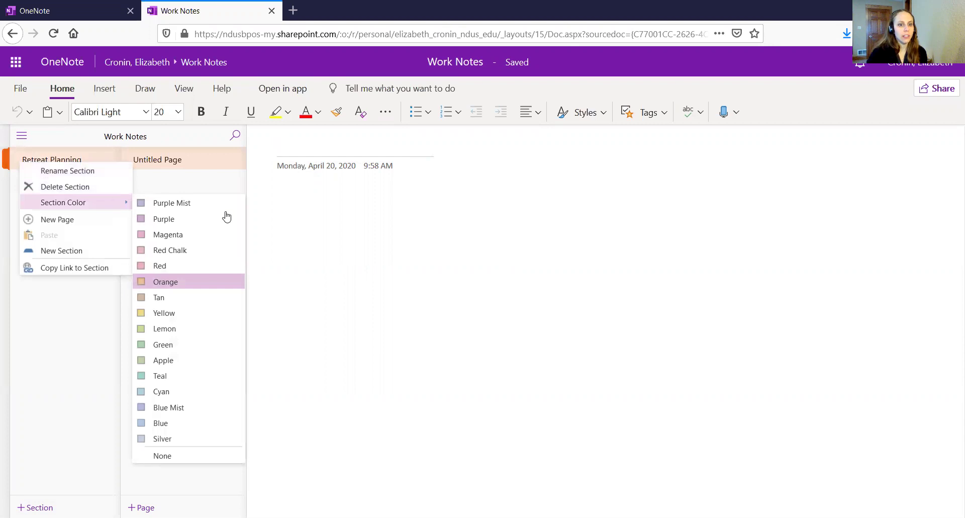
{"action": "left_click", "coordinate": [162, 375]}
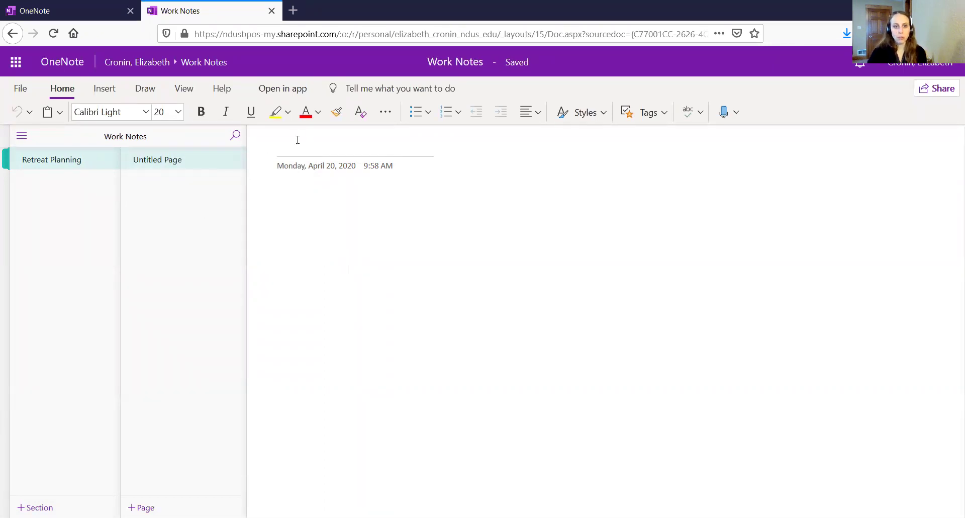
Title the untitled page in the Retreat Planning section "To Do".
{"action": "left_click", "coordinate": [328, 142]}
{"action": "type", "text": "To Do"}
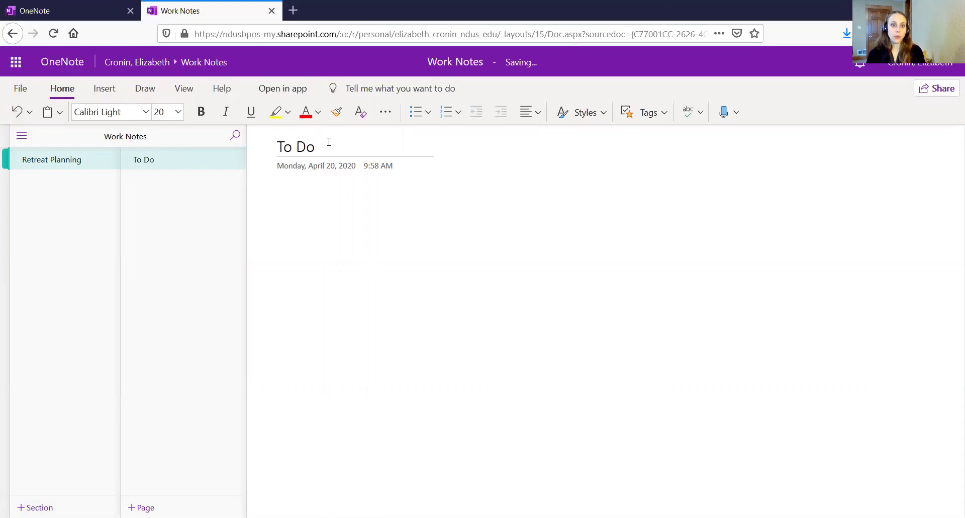
{"action": "key", "text": "BackSpace"}
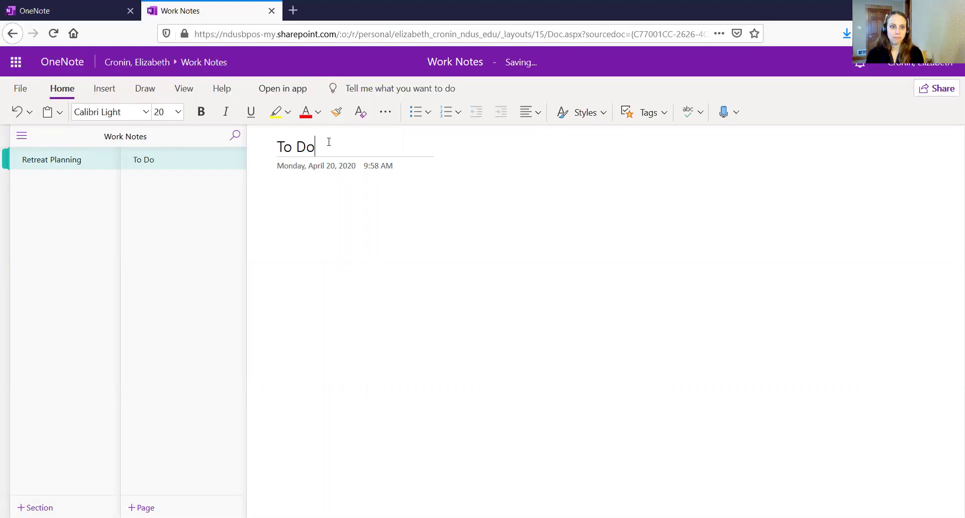
Write "Find venue" and "Order catering" on two separate lines in the body of the To Do page.
{"action": "left_click", "coordinate": [289, 211]}
{"action": "type", "text": "Find e"}
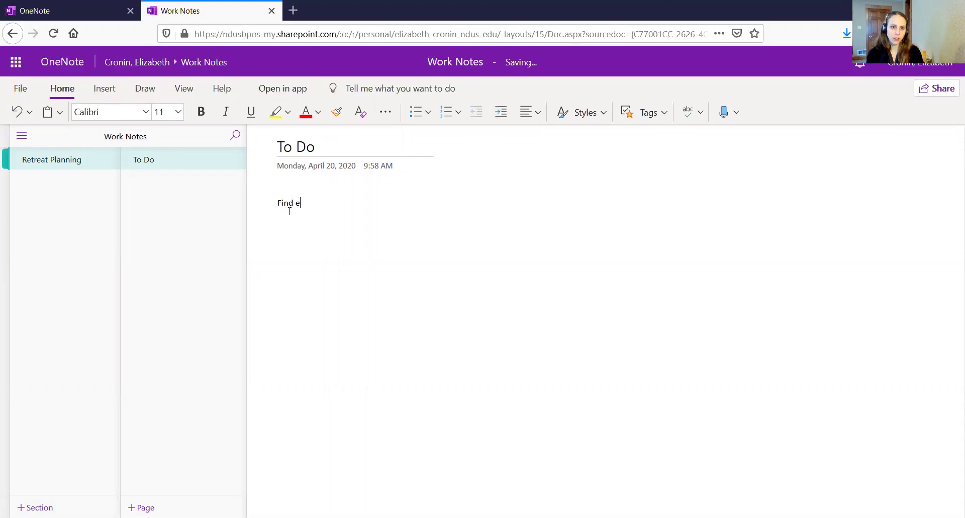
{"action": "key", "text": "BackSpace"}
{"action": "type", "text": "venue"}
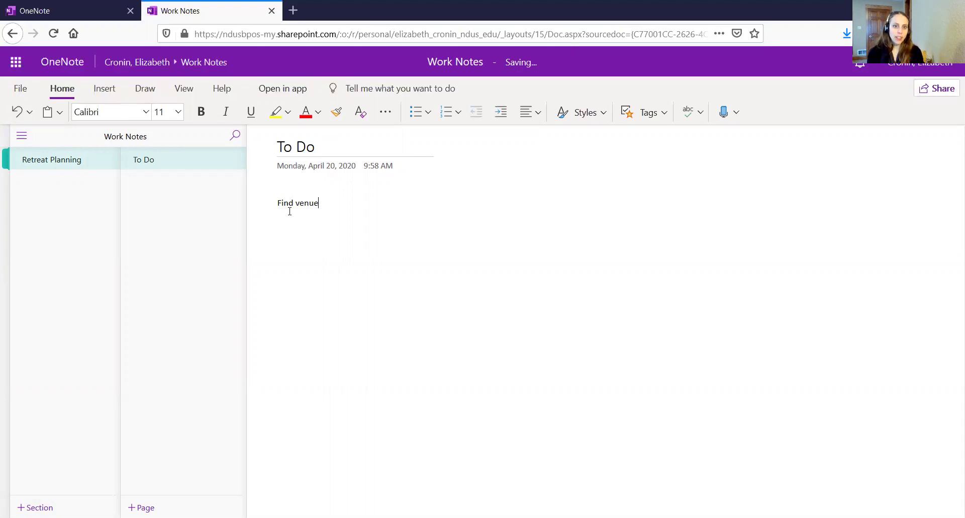
{"action": "key", "text": "Return"}
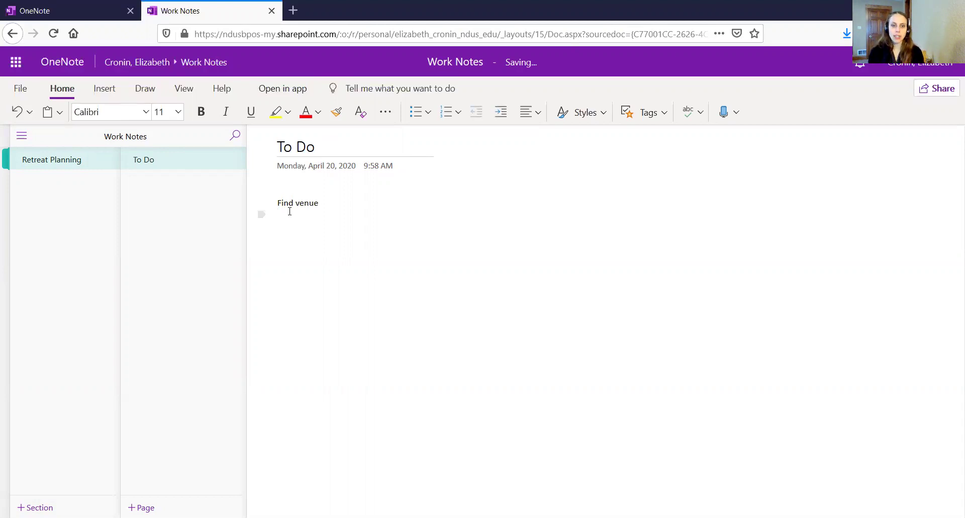
{"action": "type", "text": "Ord"}
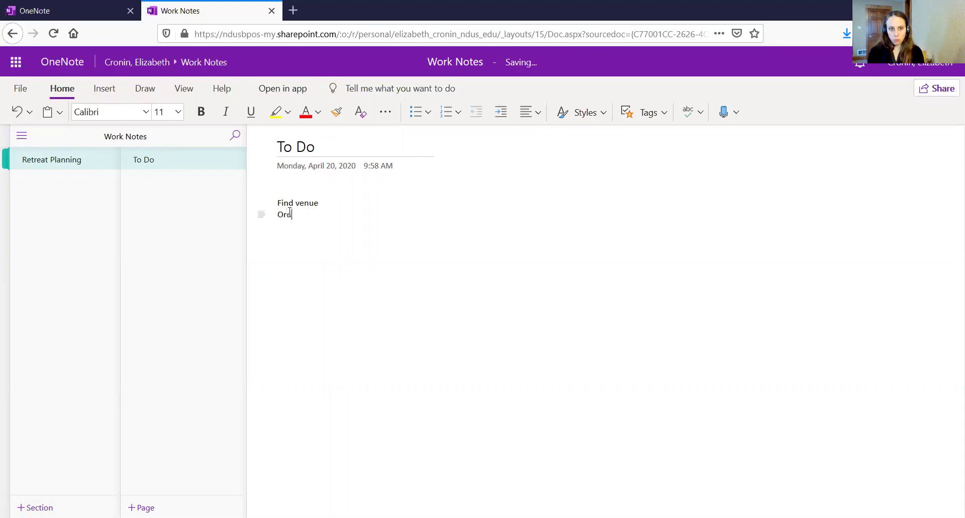
{"action": "type", "text": "er c"}
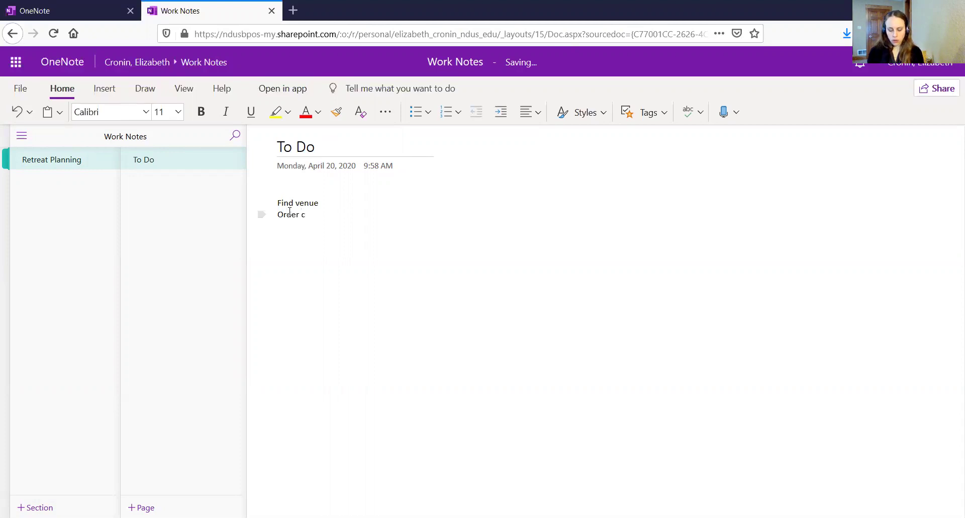
{"action": "type", "text": "atering"}
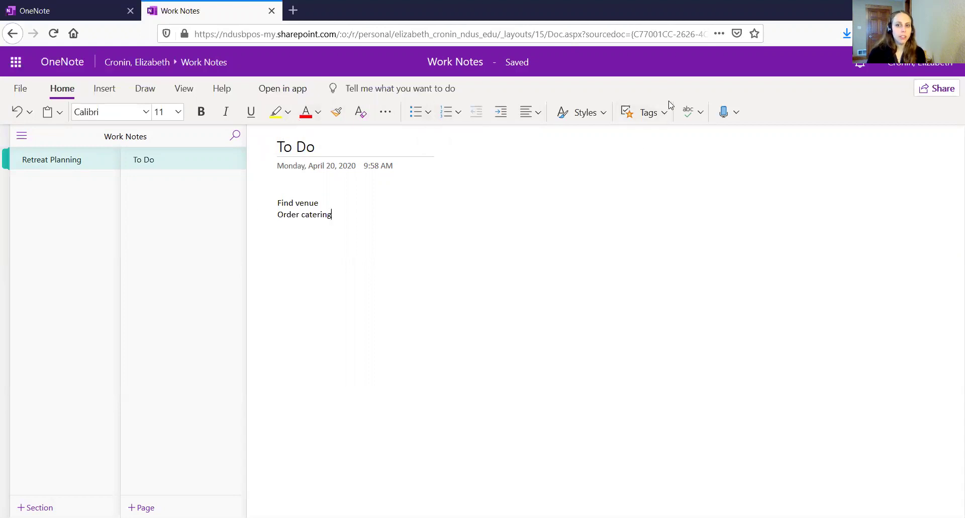
Apply the To Do tag to the "Find venue" and "Order catering" lines and check off both items.
{"action": "left_click_drag", "start_coordinate": [333, 215], "coordinate": [261, 207]}
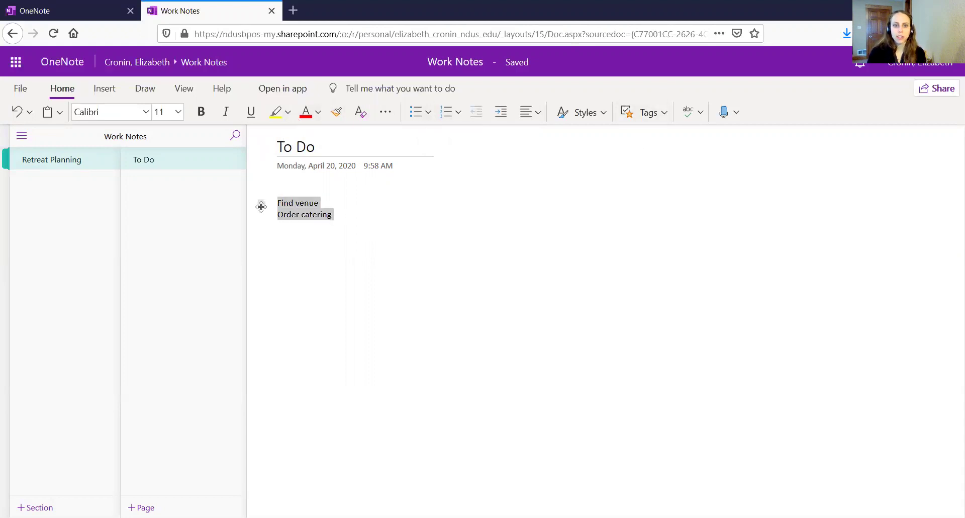
{"action": "left_click", "coordinate": [665, 117]}
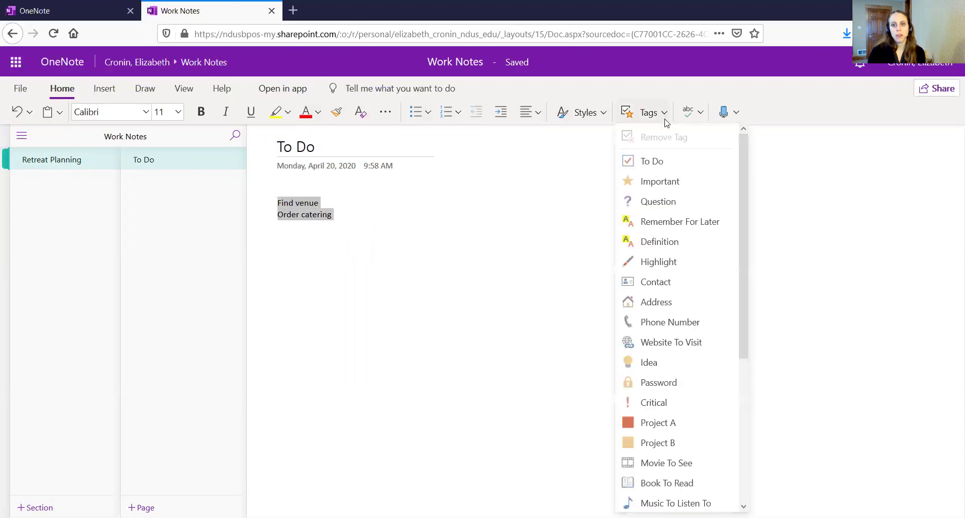
{"action": "left_click", "coordinate": [653, 167]}
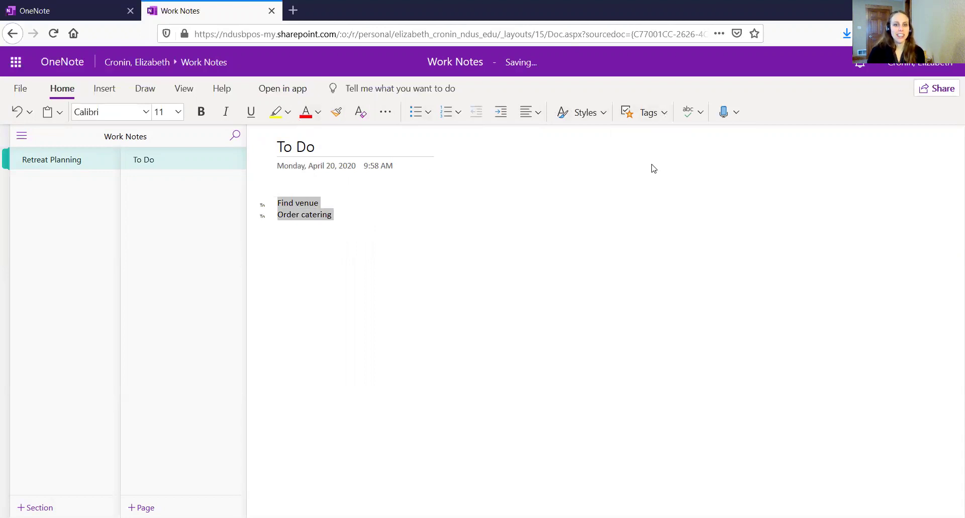
{"action": "left_click", "coordinate": [365, 213]}
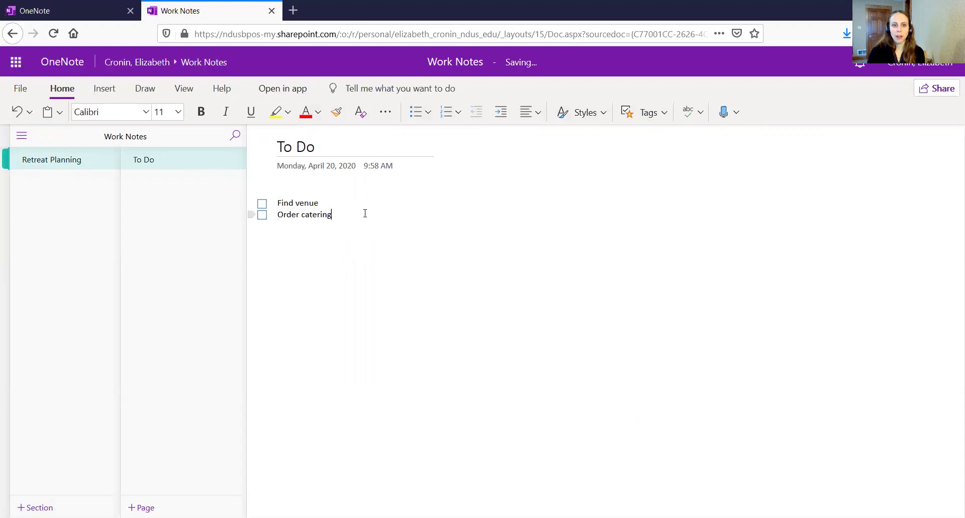
{"action": "left_click", "coordinate": [262, 203]}
{"action": "left_click", "coordinate": [261, 215]}
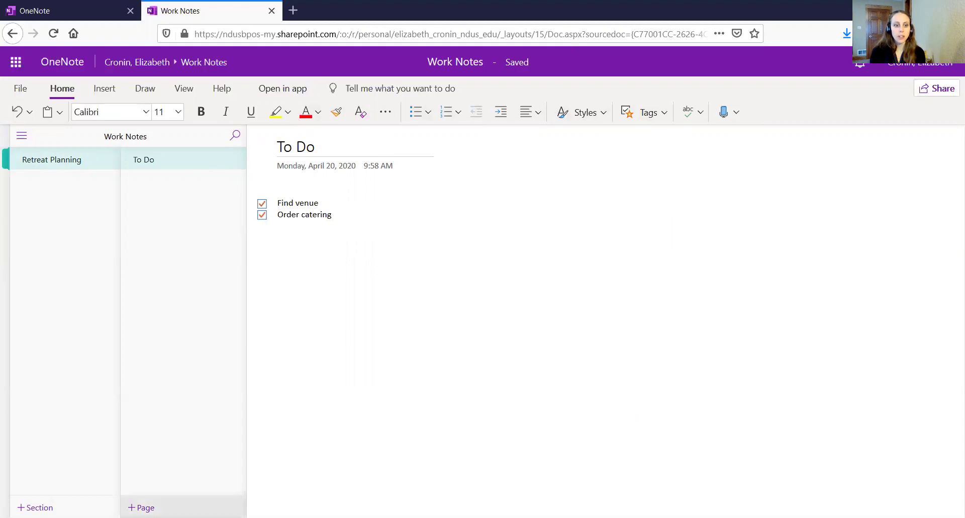
Add a second page to the Retreat Planning section and title it "Potential speakers".
{"action": "left_click", "coordinate": [142, 507]}
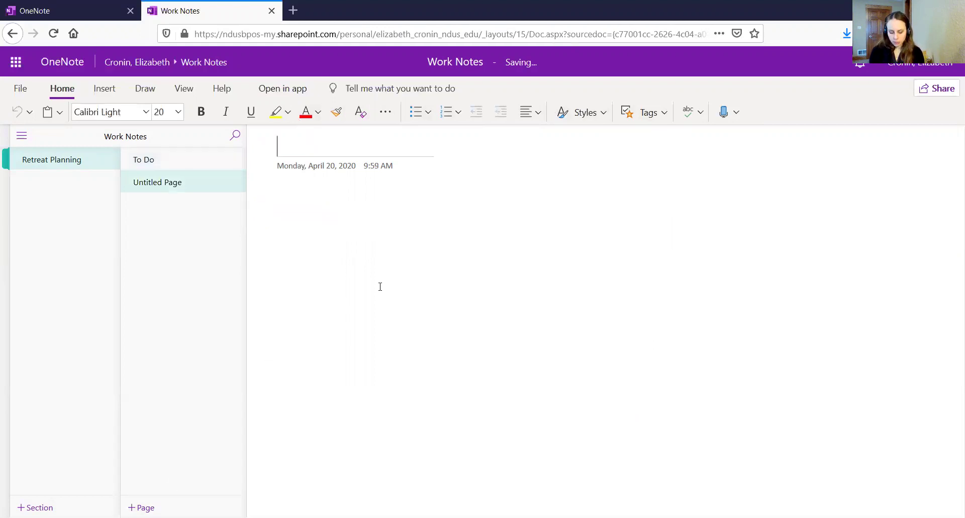
{"action": "type", "text": "K"}
{"action": "key", "text": "BackSpace"}
{"action": "type", "text": "Pote"}
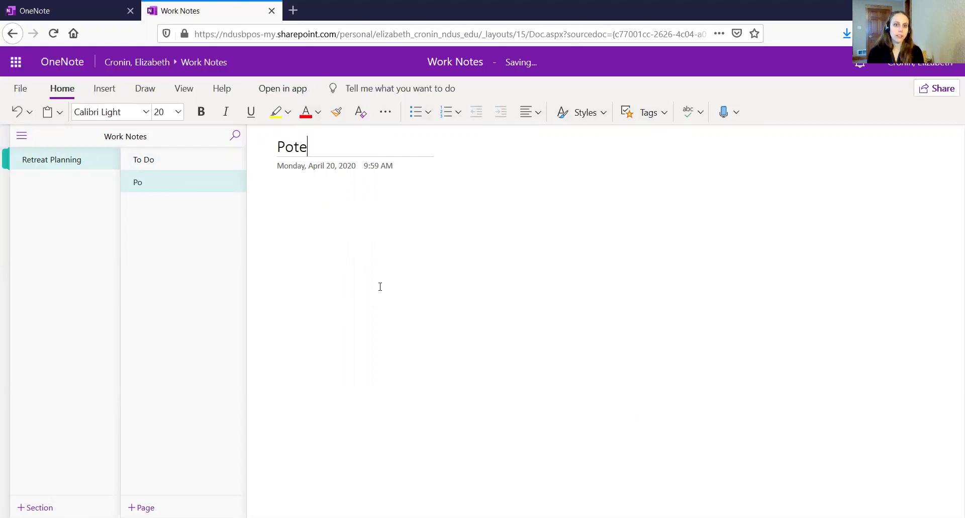
{"action": "type", "text": "ntial speakers"}
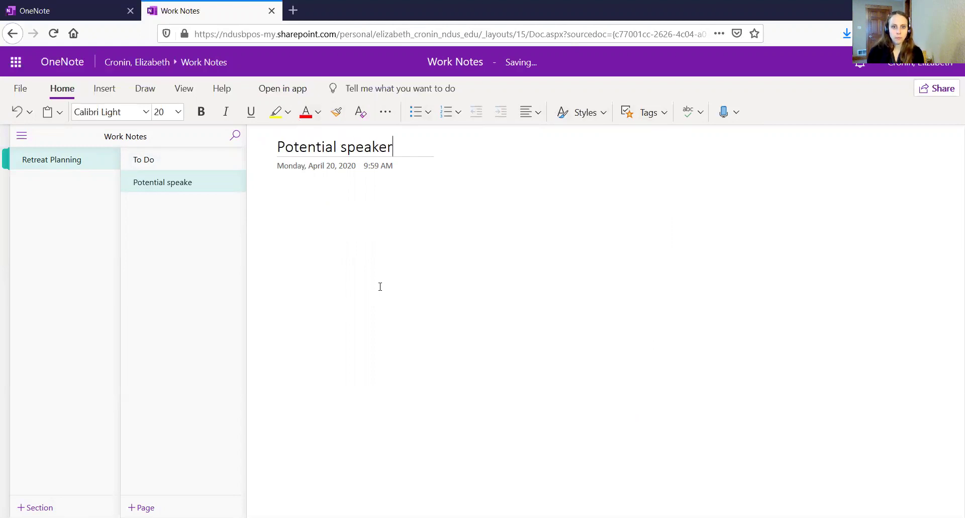
Write "Names" and "Contact" on separate lines in the body of the Potential speakers page.
{"action": "type", "text": "names"}
{"action": "key", "text": "Return"}
{"action": "type", "text": "cont"}
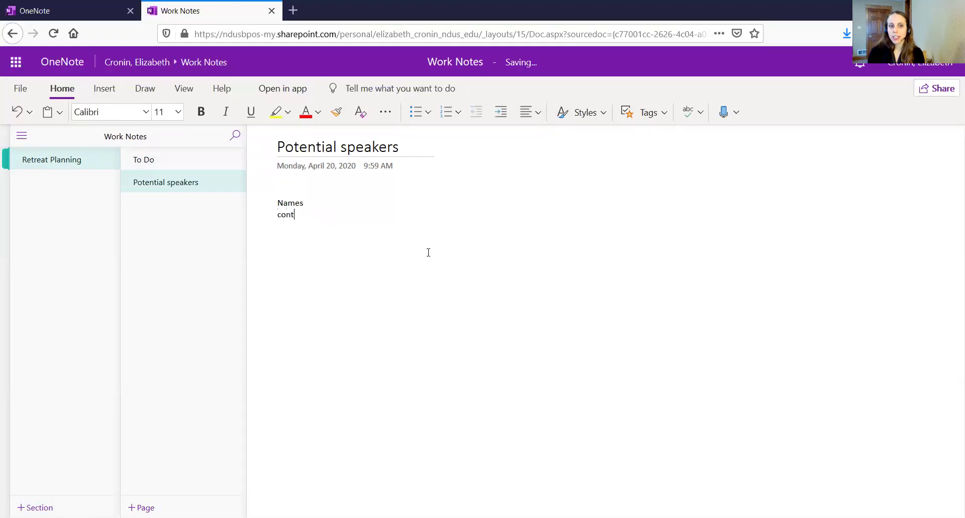
{"action": "type", "text": "act"}
{"action": "key", "text": "Return"}
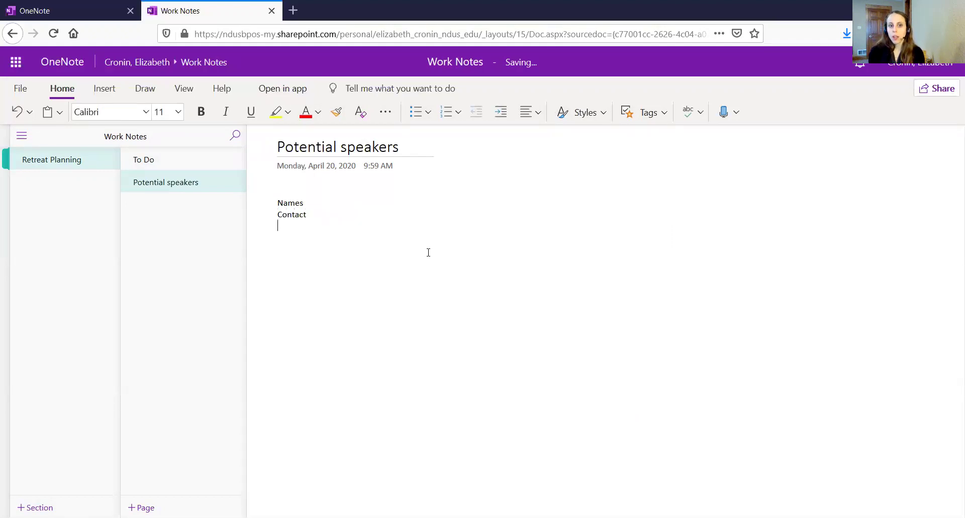
Apply the Contact tag to the "Names" line on the Potential speakers page.
{"action": "left_click_drag", "start_coordinate": [314, 202], "coordinate": [269, 202]}
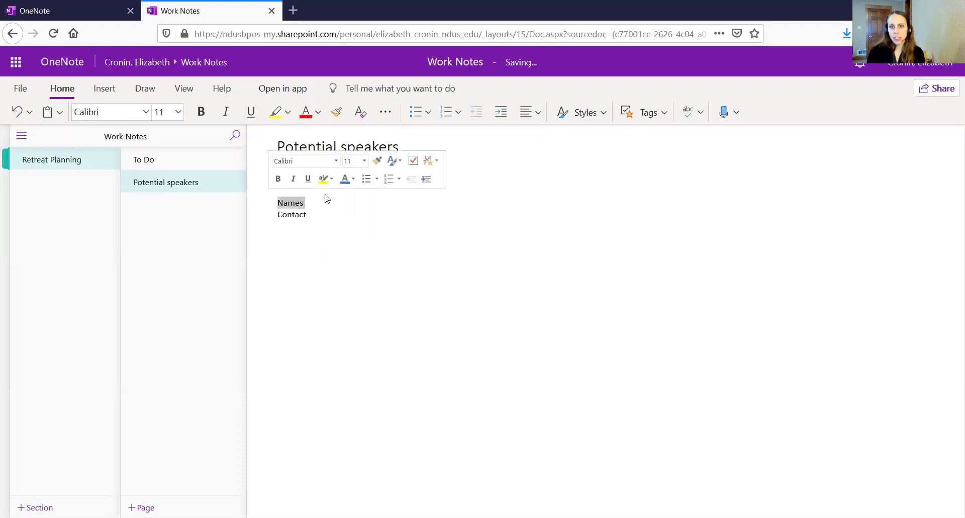
{"action": "left_click", "coordinate": [648, 112]}
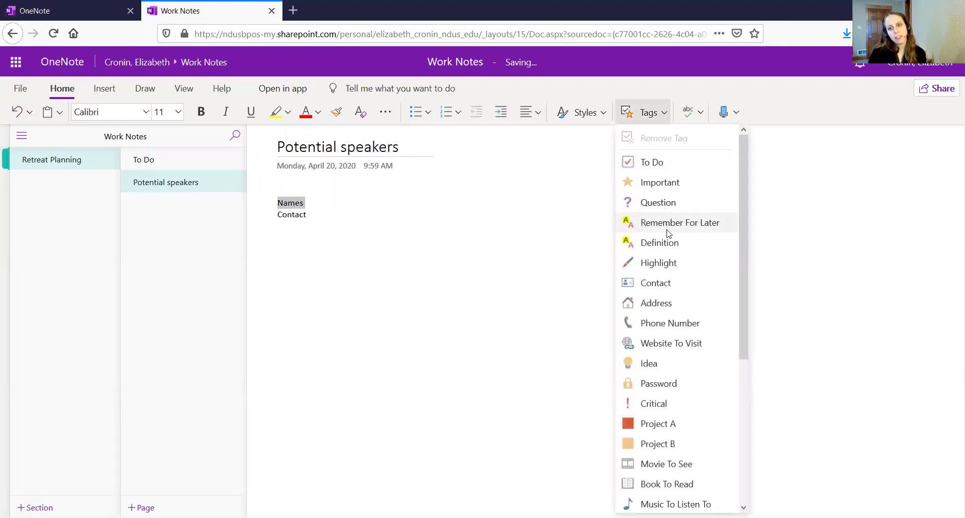
{"action": "left_click", "coordinate": [660, 283]}
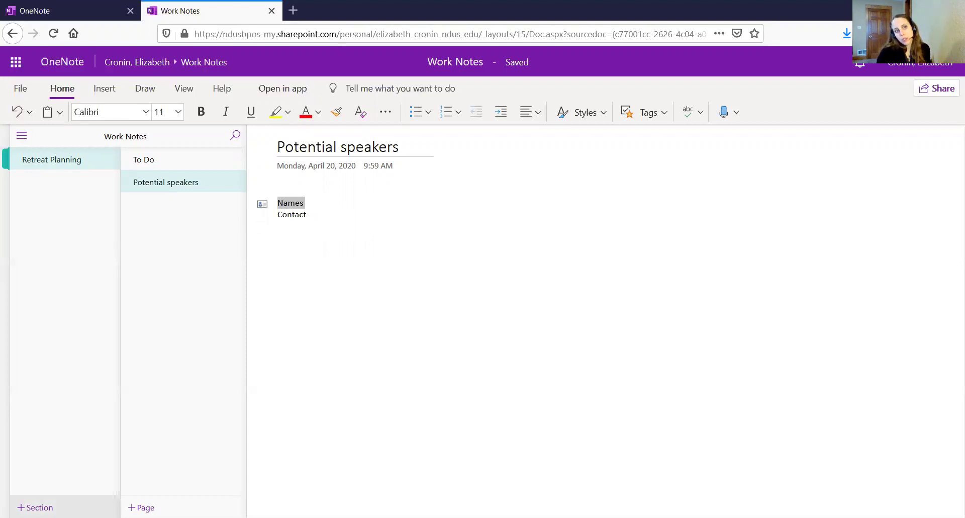
Add a section named "Trainings" to the notebook and title its first page "Community Respect".
{"action": "left_click", "coordinate": [36, 507]}
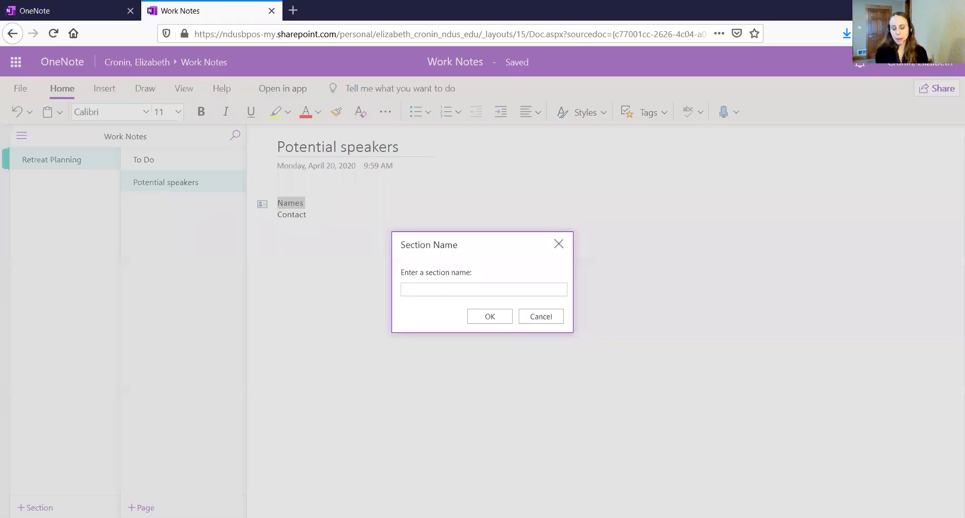
{"action": "type", "text": "Trainings"}
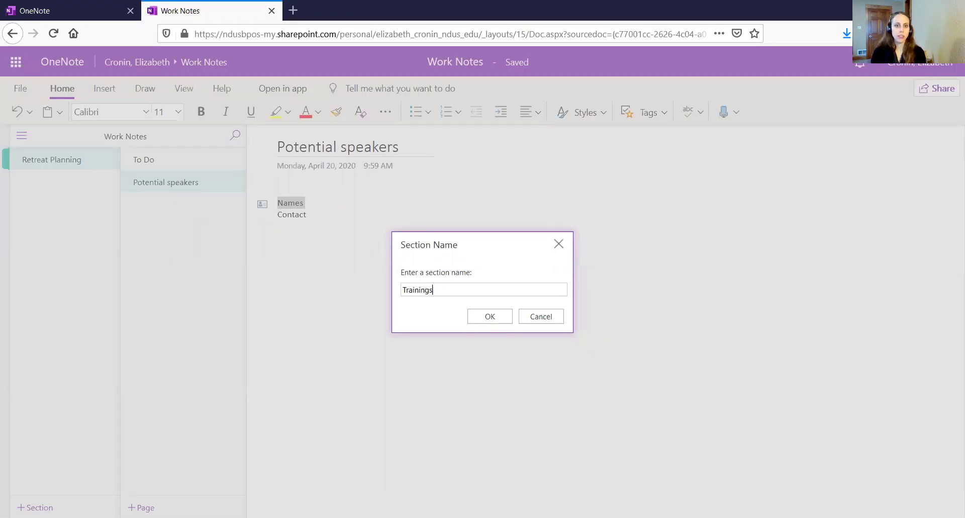
{"action": "key", "text": "Return"}
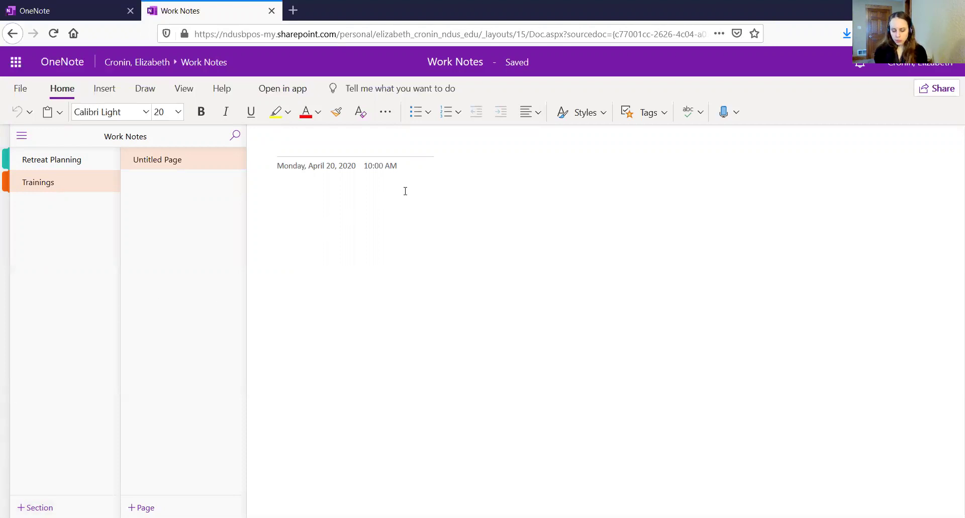
{"action": "type", "text": "Comm"}
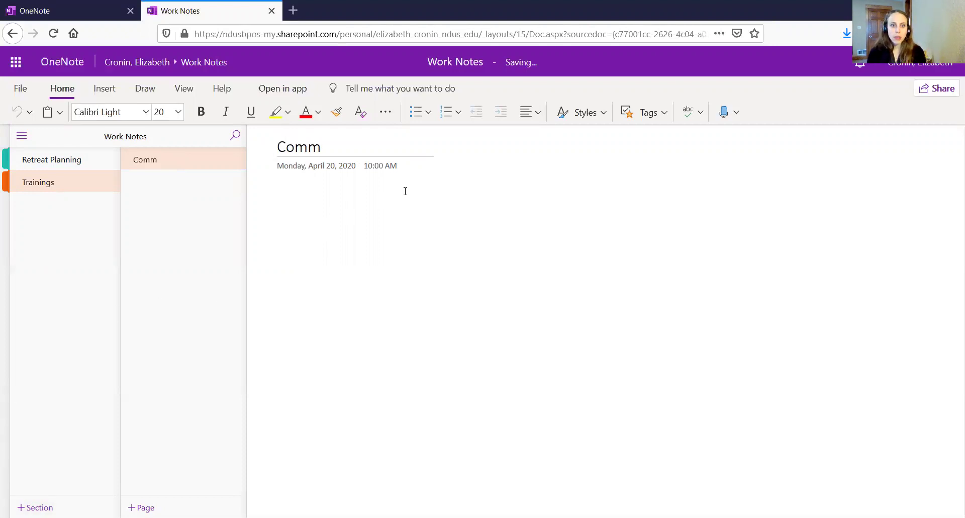
{"action": "type", "text": "unity R"}
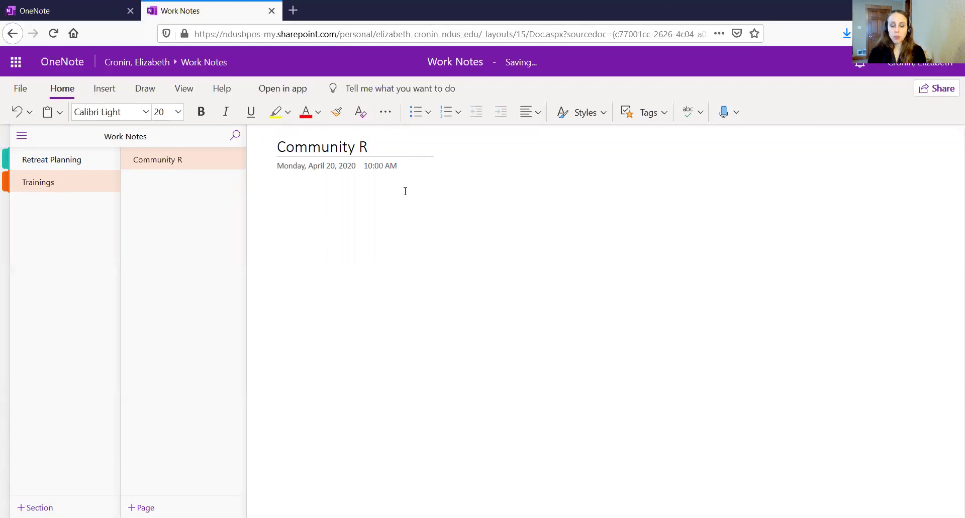
{"action": "type", "text": "espect"}
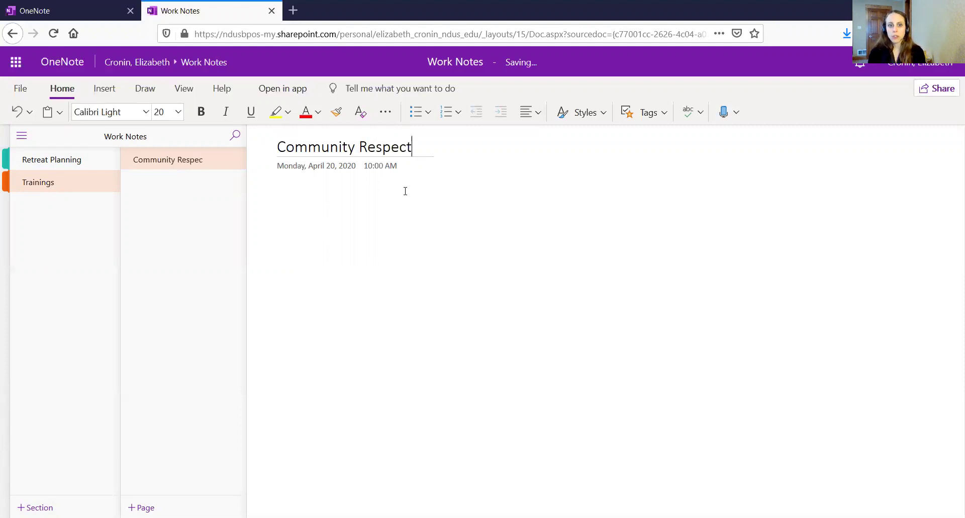
{"action": "key", "text": "Return"}
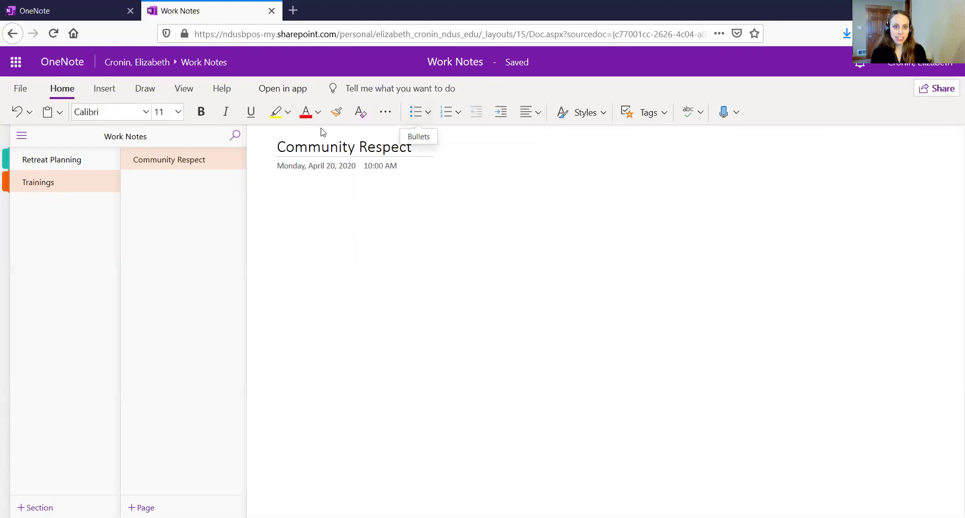
{"action": "left_click", "coordinate": [105, 88]}
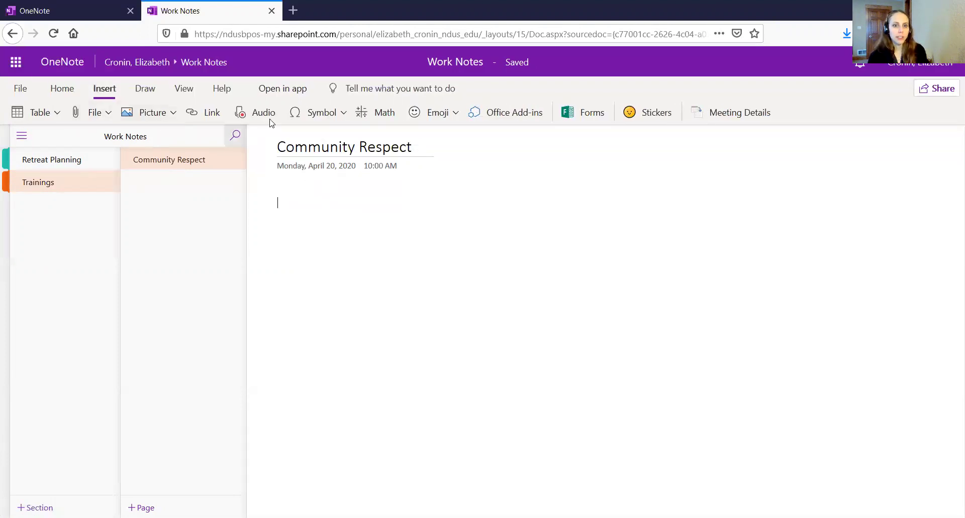
{"action": "left_click", "coordinate": [145, 89]}
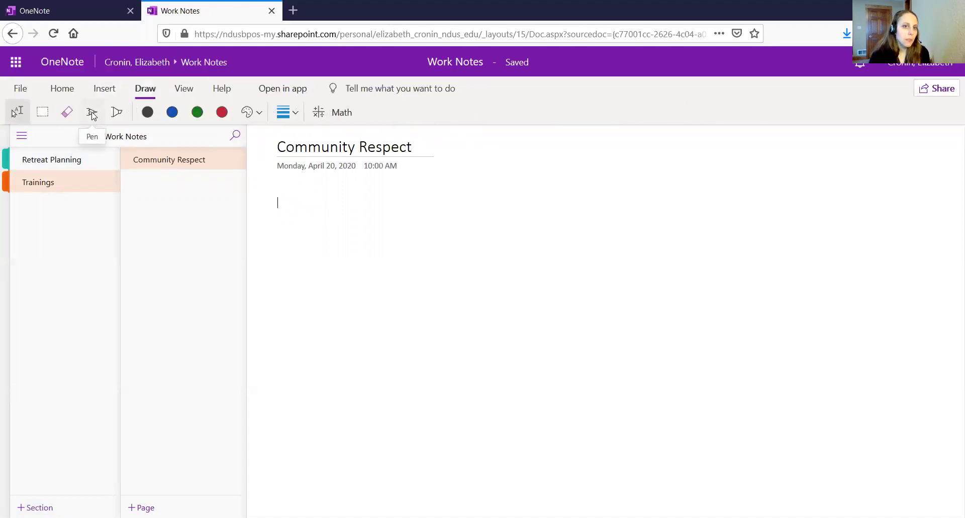
{"action": "left_click", "coordinate": [62, 89]}
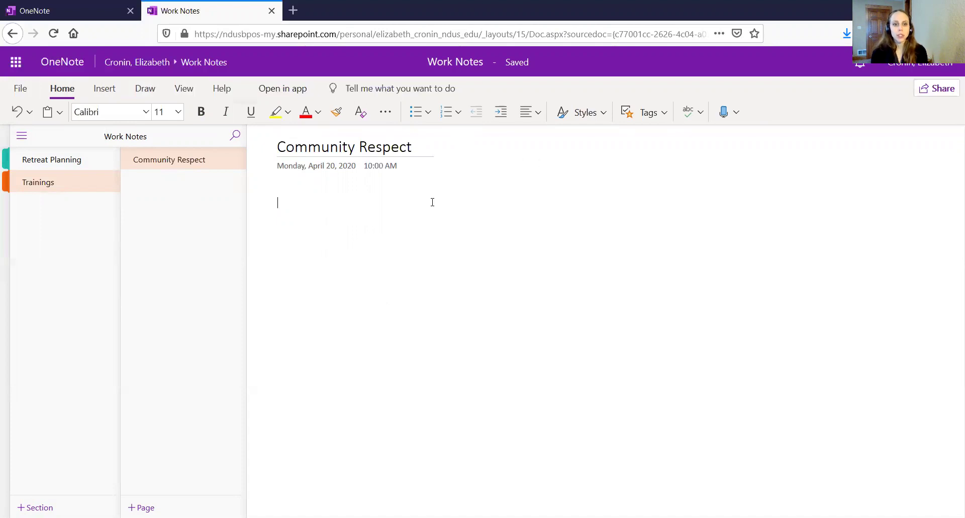
Apply the Book To Read tag to the first body line of the Community Respect page and fill it with the placeholder text ";k;lkjsd;flkjasd".
{"action": "left_click", "coordinate": [645, 121]}
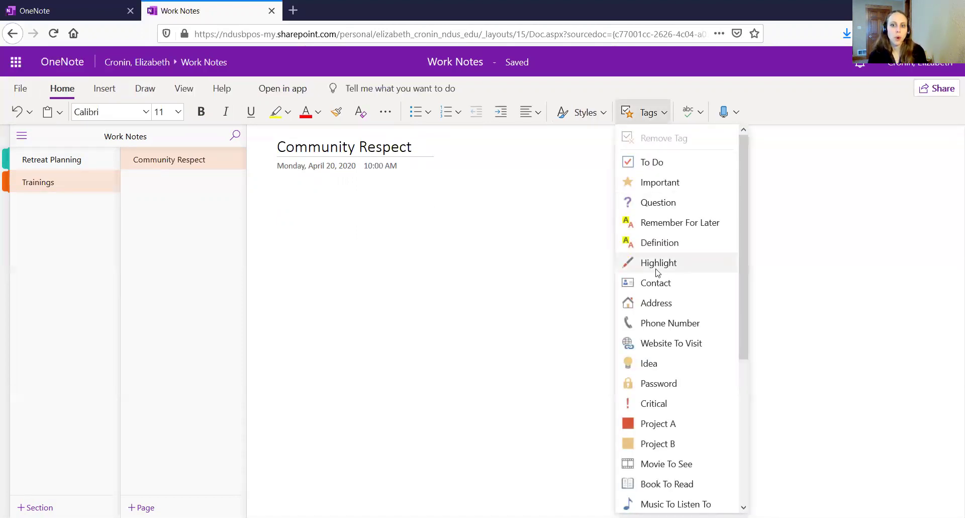
{"action": "left_click", "coordinate": [667, 484]}
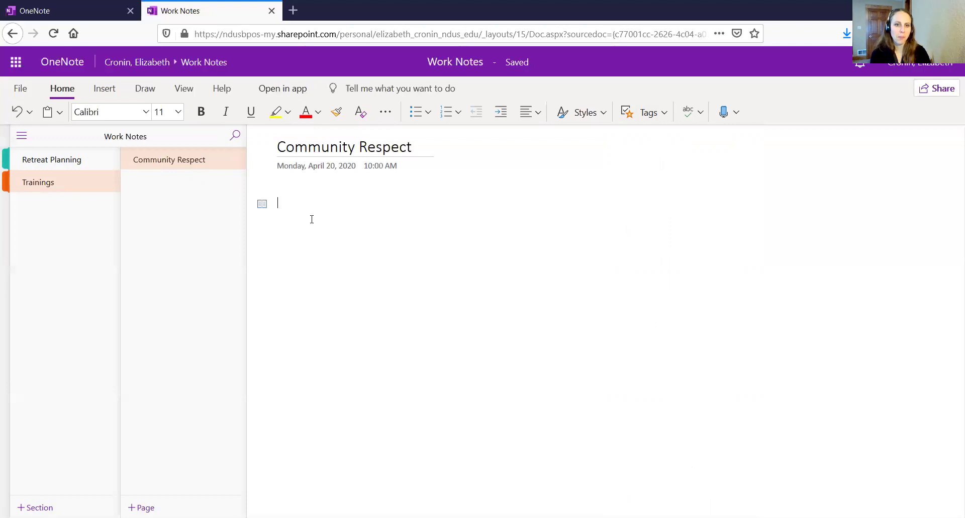
{"action": "type", "text": ";k;lkjsd;flkjasd"}
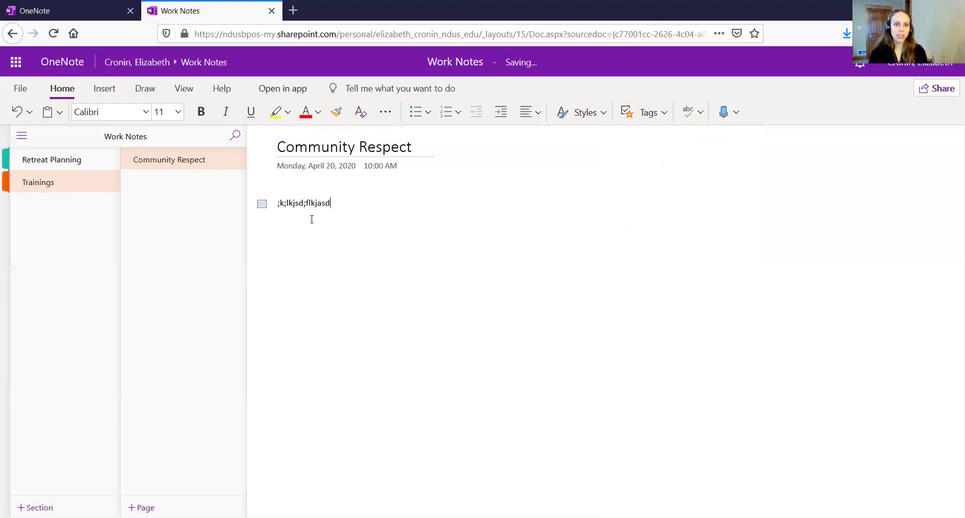
{"action": "key", "text": "Return"}
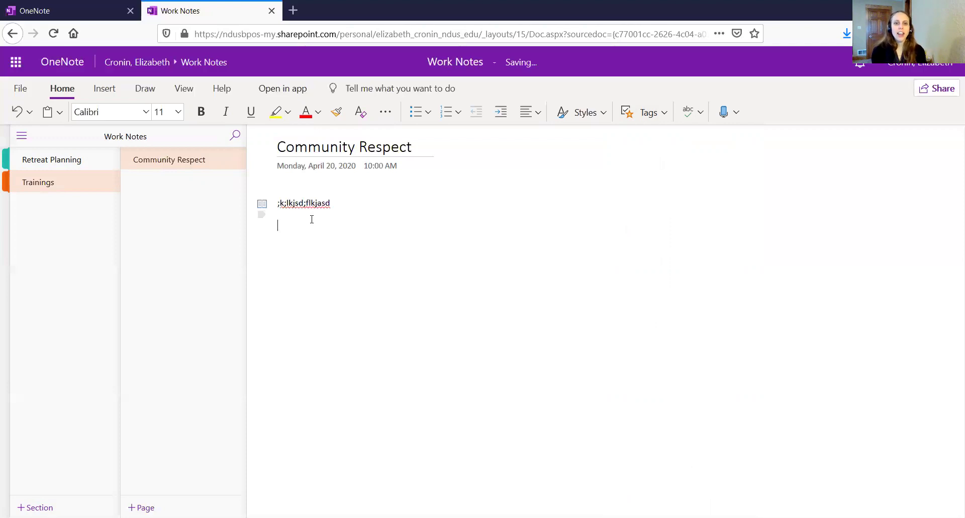
{"action": "left_click", "coordinate": [654, 116]}
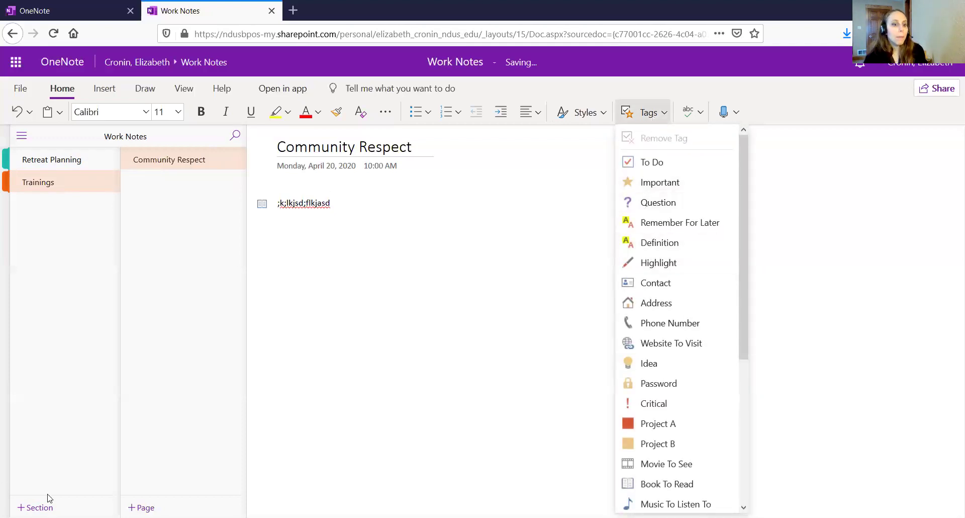
Add a section named "Meeting" to the Work Notes notebook.
{"action": "left_click", "coordinate": [36, 507]}
{"action": "type", "text": "Meeting"}
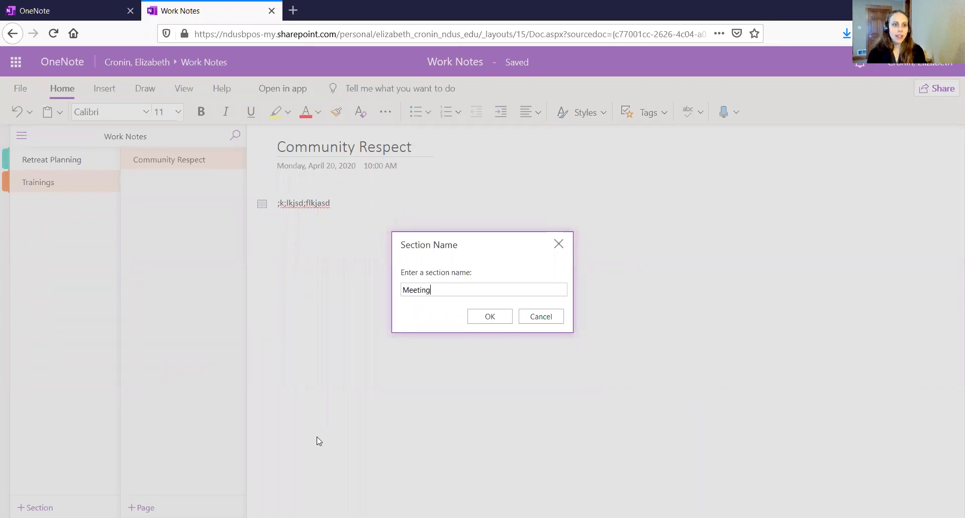
{"action": "key", "text": "Return"}
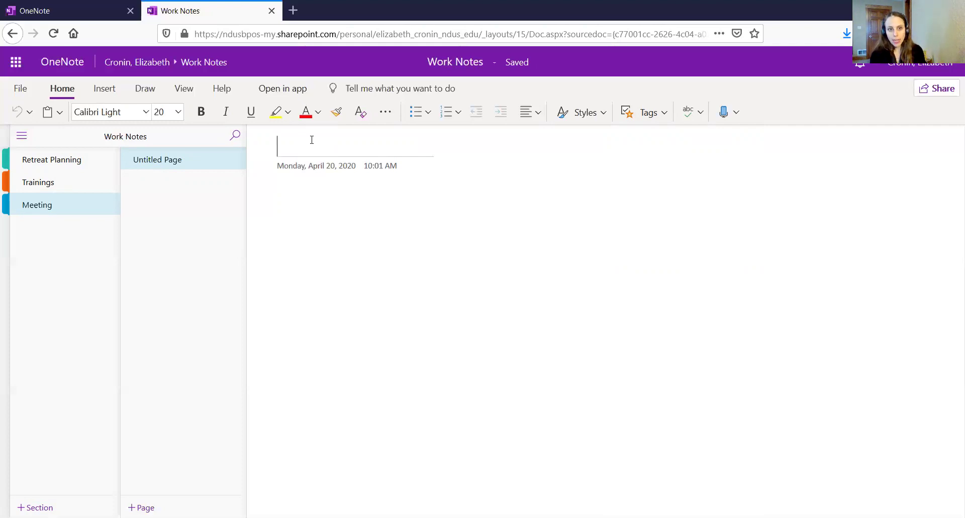
Title the Meeting section's first page "April 21 meeting" and apply the Question tag to its first body line.
{"action": "type", "text": "Mepri"}
{"action": "key", "text": "BackSpace"}
{"action": "key", "text": "BackSpace"}
{"action": "key", "text": "BackSpace"}
{"action": "key", "text": "BackSpace"}
{"action": "key", "text": "BackSpace"}
{"action": "type", "text": "April"}
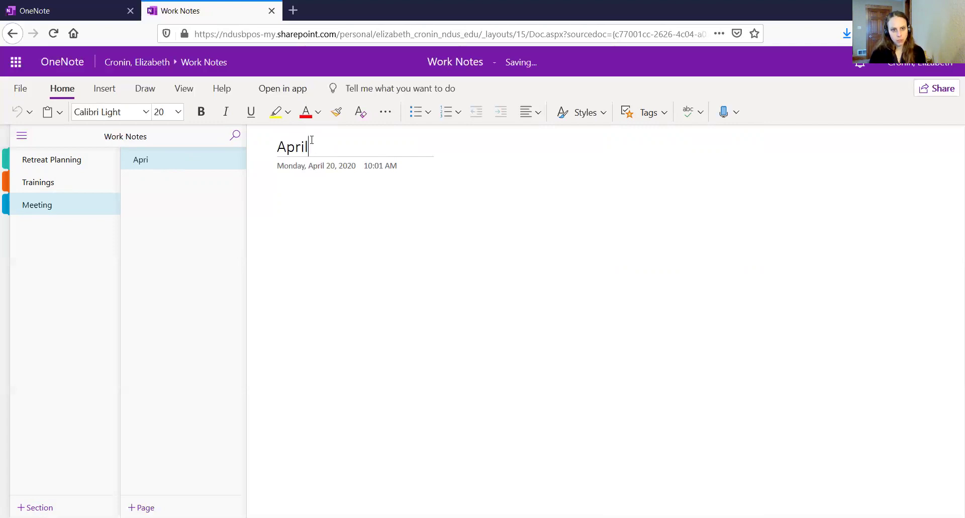
{"action": "type", "text": " 21 meeting"}
{"action": "key", "text": "Return"}
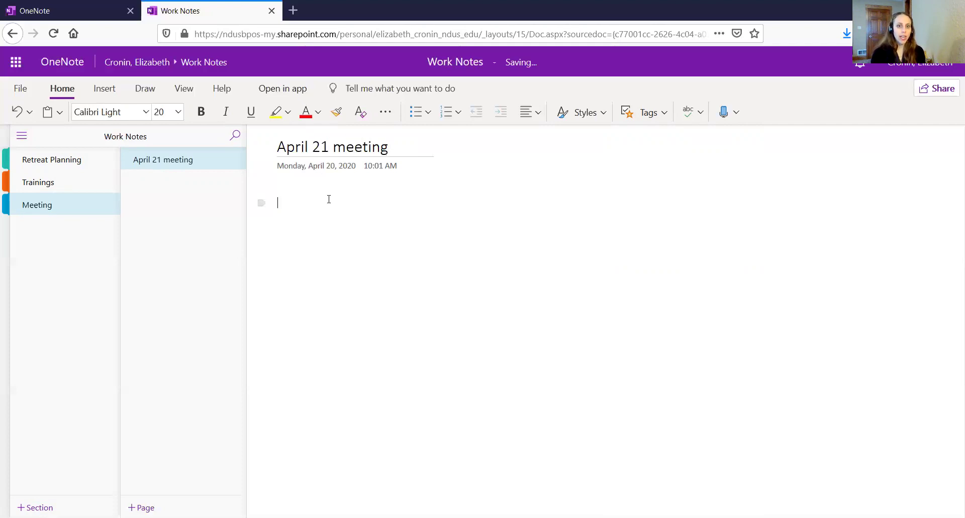
{"action": "left_click", "coordinate": [657, 113]}
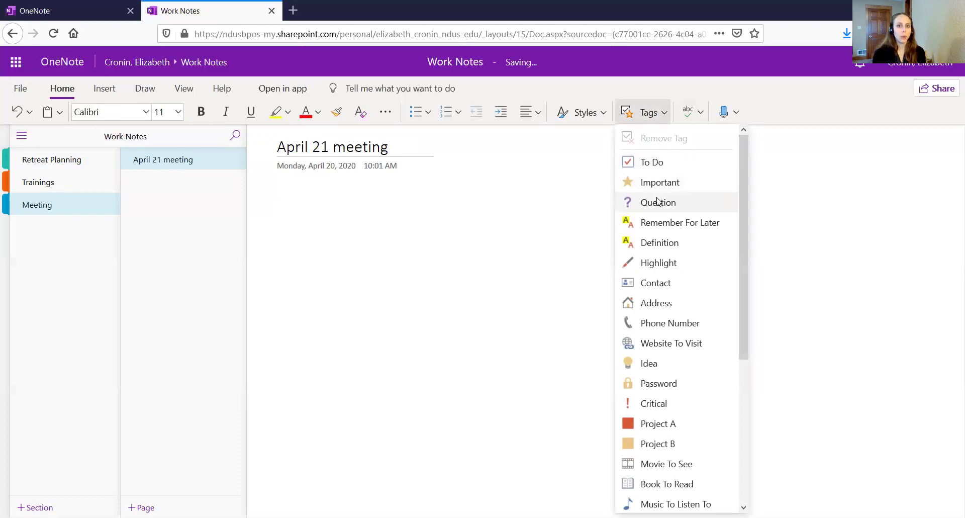
{"action": "left_click", "coordinate": [658, 202]}
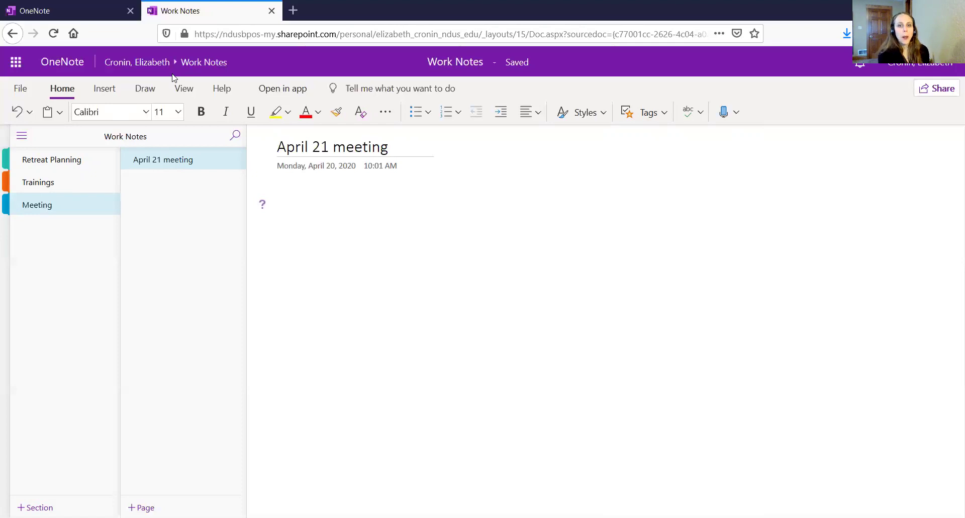
{"action": "left_click", "coordinate": [16, 62]}
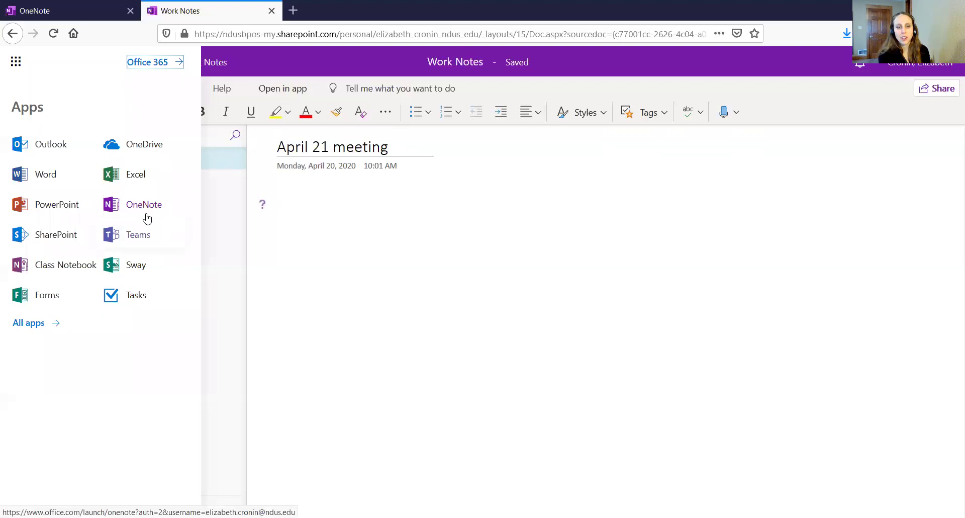
{"action": "left_click", "coordinate": [272, 207]}
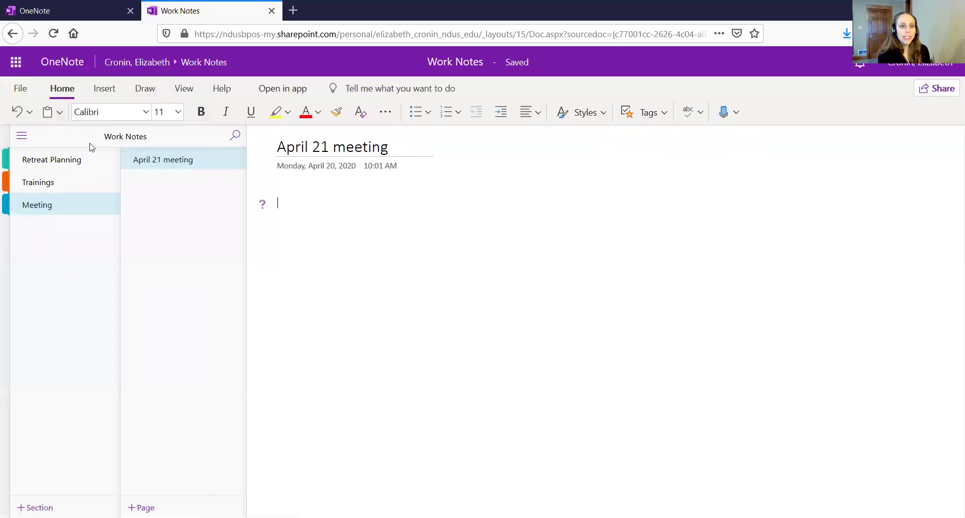
{"action": "left_click", "coordinate": [24, 139]}
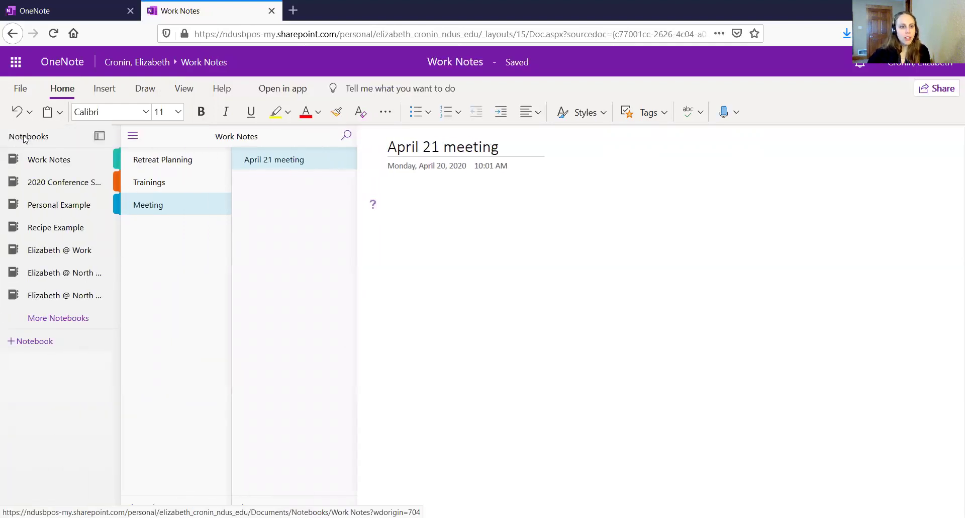
{"action": "left_click", "coordinate": [132, 135]}
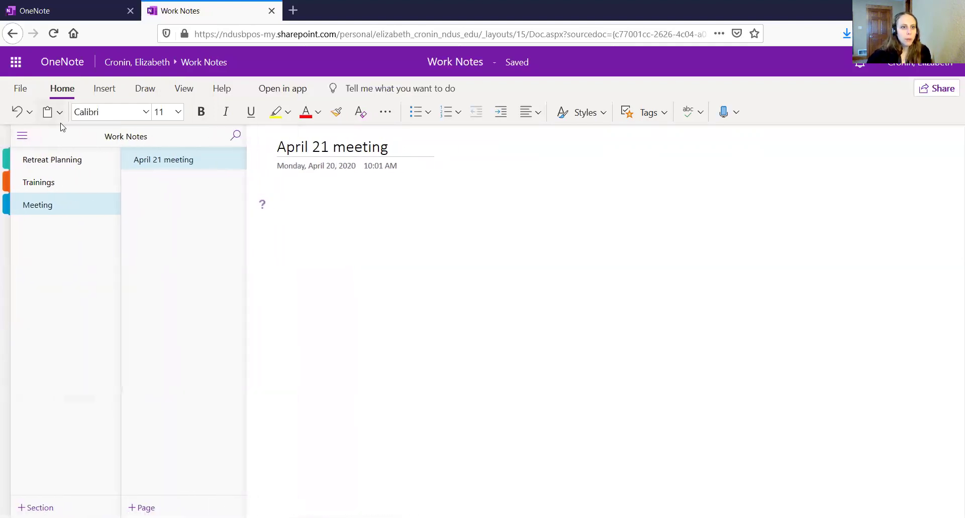
Open the Personal Example notebook and look through its Project List page and its Shopping, Garden Journal and Travel sections.
{"action": "left_click", "coordinate": [23, 136]}
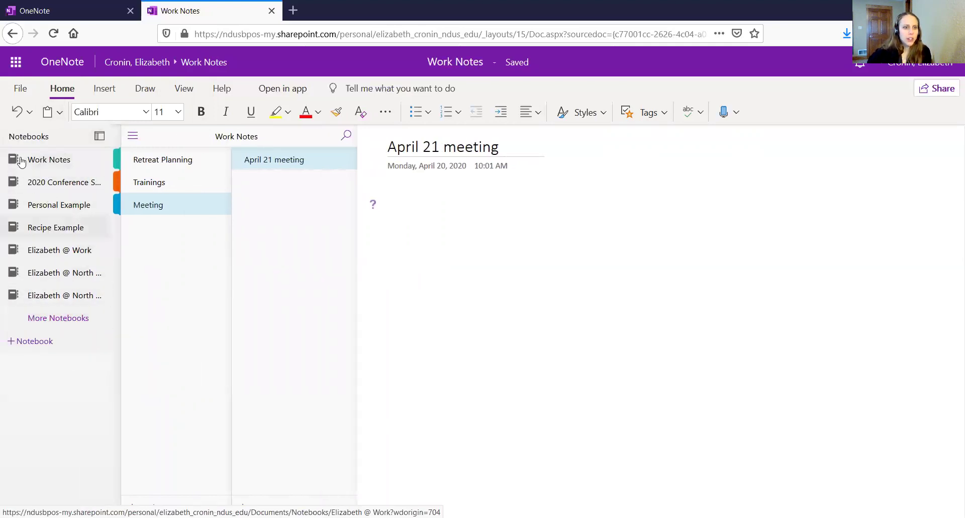
{"action": "left_click", "coordinate": [51, 210]}
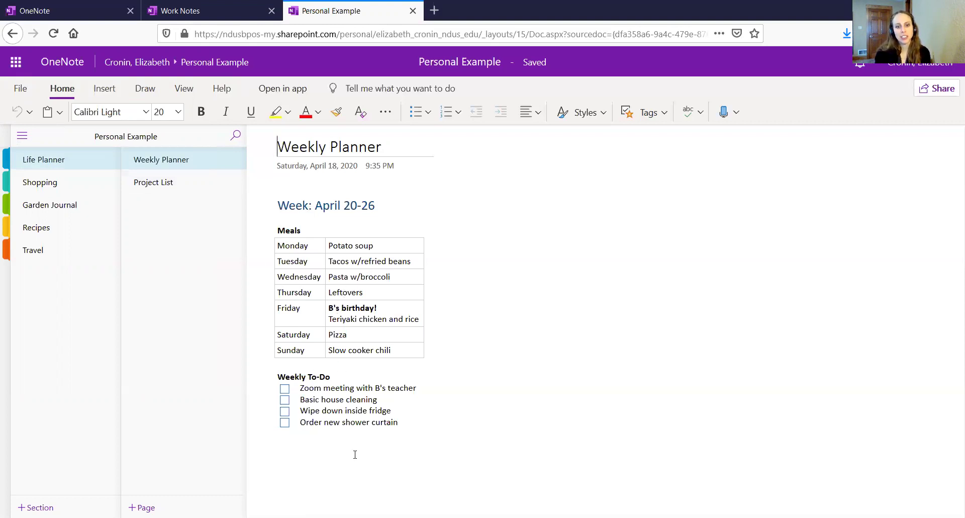
{"action": "left_click", "coordinate": [144, 186]}
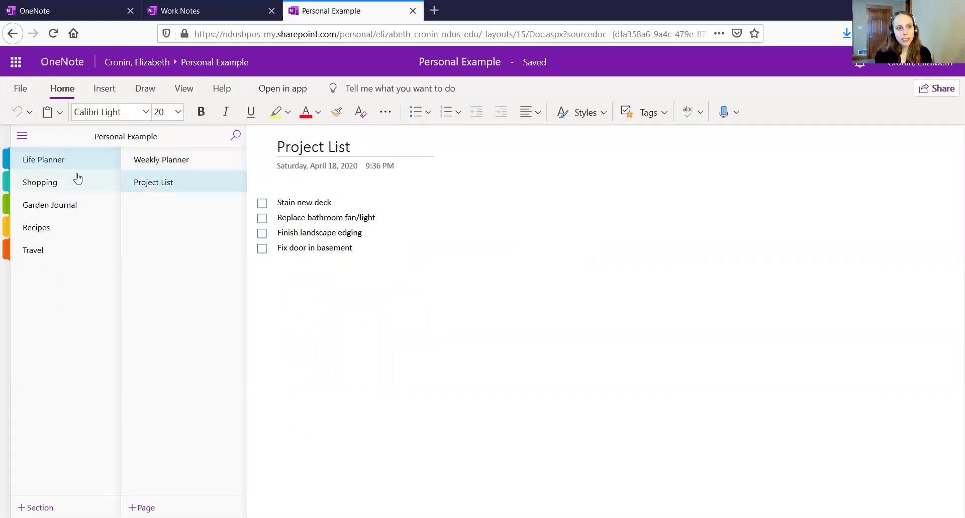
{"action": "left_click", "coordinate": [54, 182]}
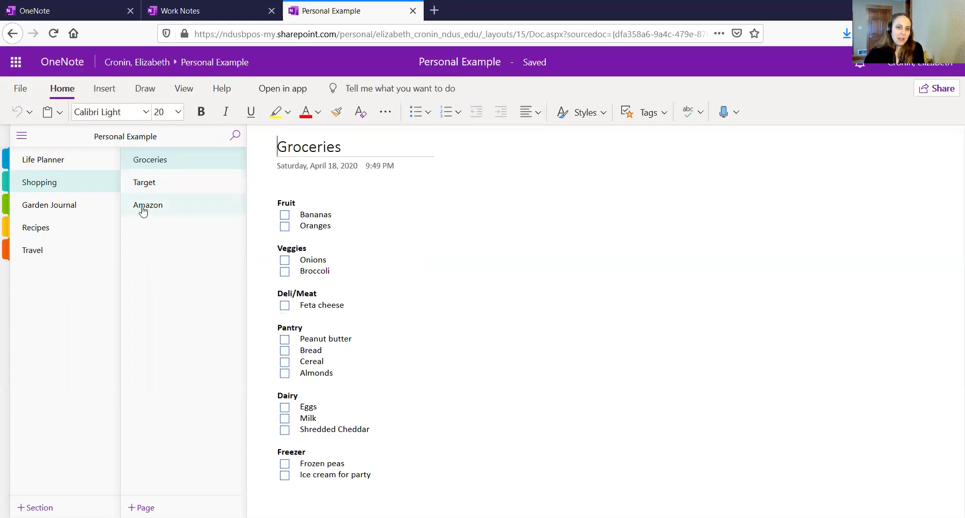
{"action": "left_click", "coordinate": [69, 210]}
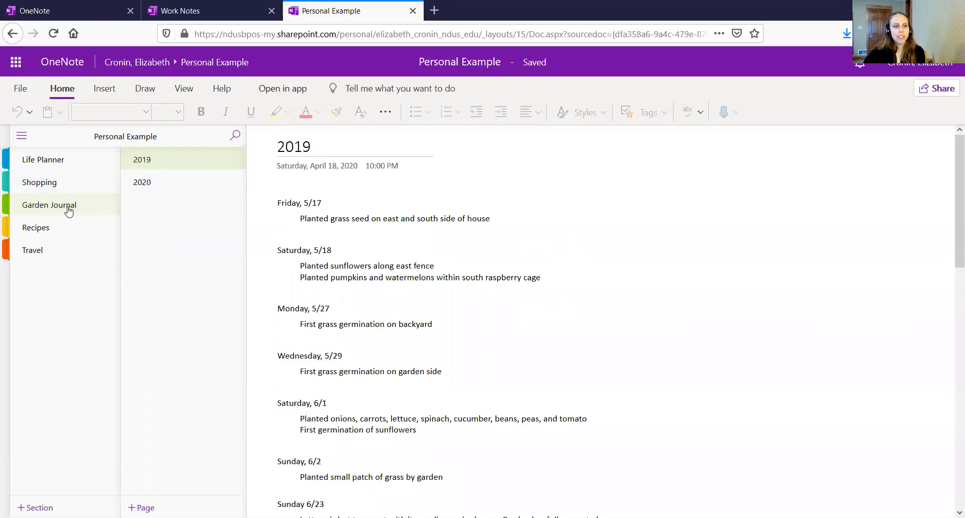
{"action": "left_click", "coordinate": [65, 257]}
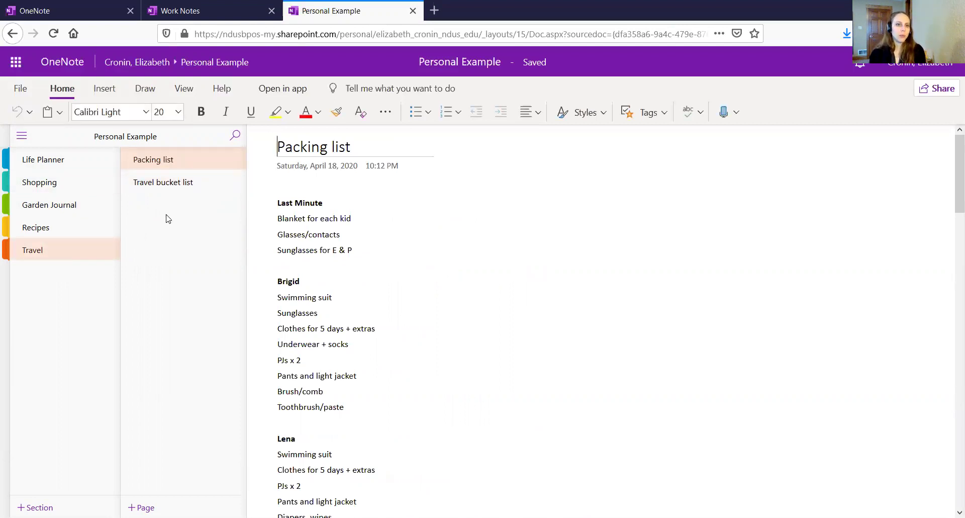
Open the Recipe Example notebook and read through the Thai Noodles w/Peanut Sauce recipe in the Main Dishes section.
{"action": "left_click", "coordinate": [21, 138]}
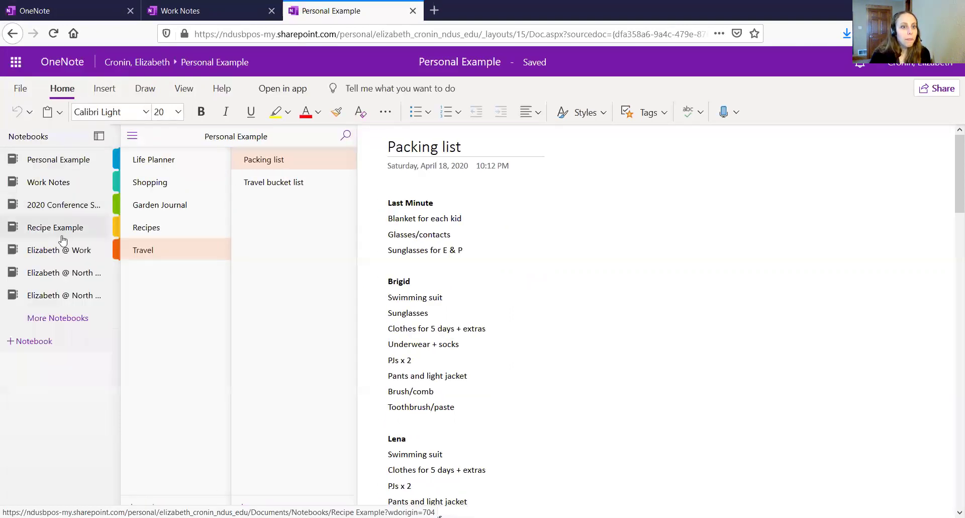
{"action": "left_click", "coordinate": [61, 236]}
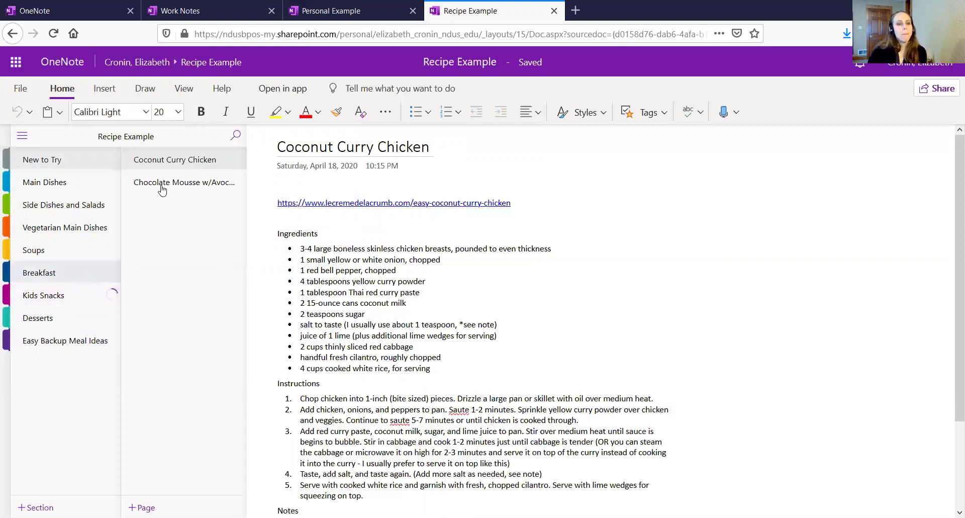
{"action": "left_click", "coordinate": [23, 189]}
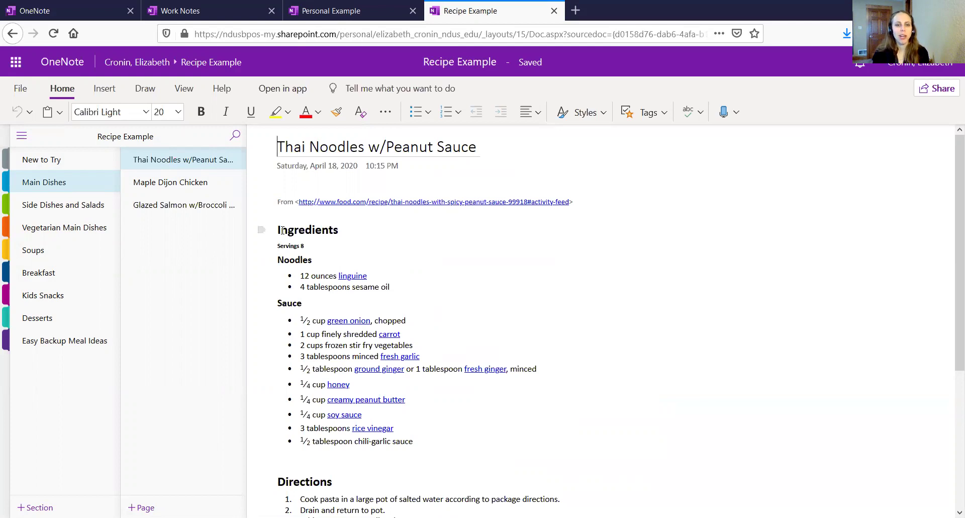
{"action": "scroll", "coordinate": [418, 256], "scroll_direction": "down", "scroll_amount": 2}
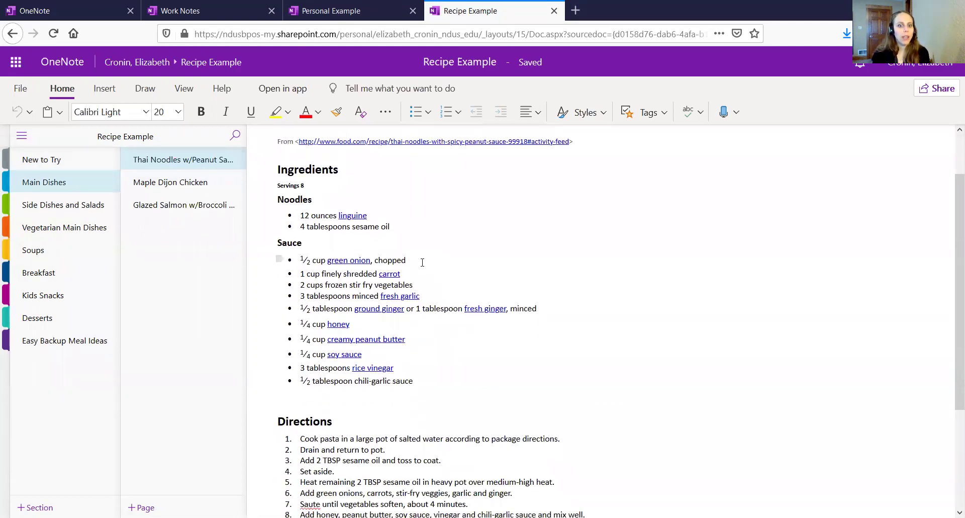
{"action": "scroll", "coordinate": [422, 262], "scroll_direction": "down", "scroll_amount": 4}
{"action": "scroll", "coordinate": [422, 262], "scroll_direction": "up", "scroll_amount": 6}
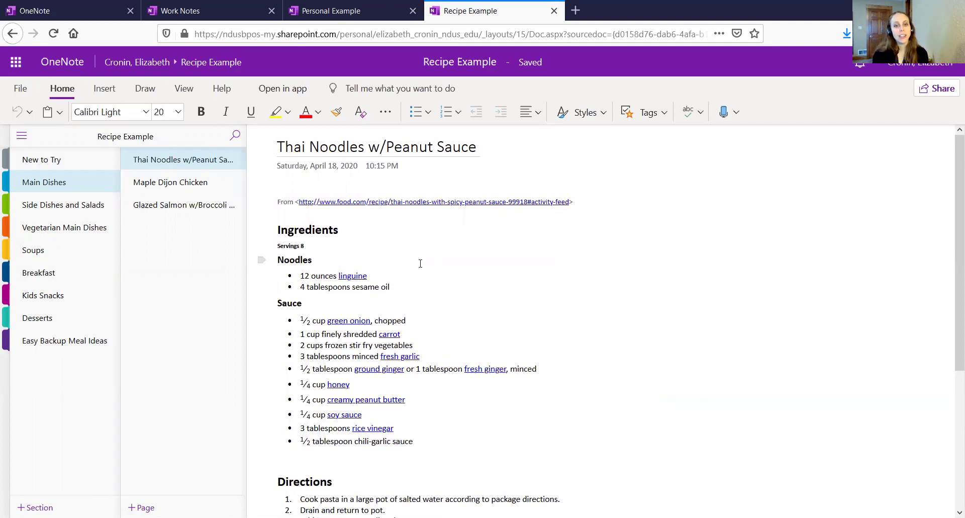
{"action": "scroll", "coordinate": [420, 264], "scroll_direction": "down", "scroll_amount": 2}
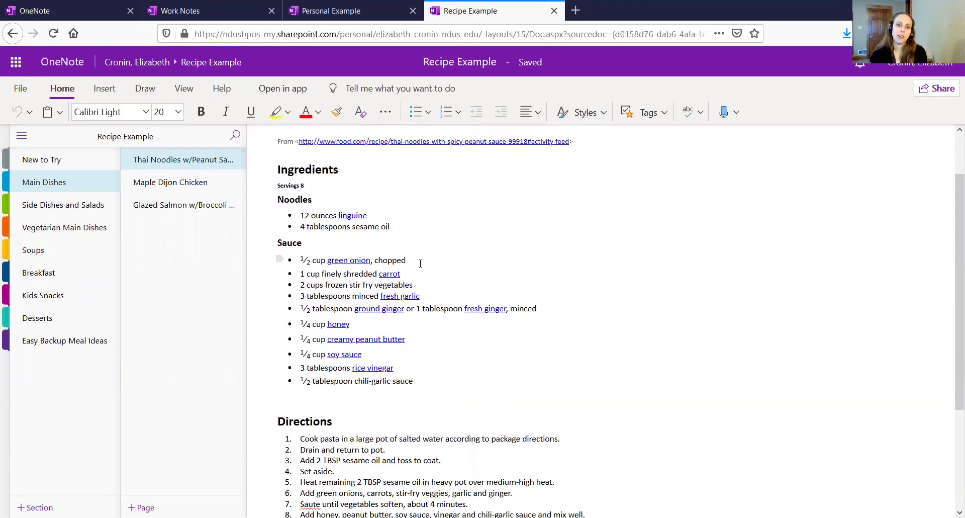
{"action": "scroll", "coordinate": [420, 263], "scroll_direction": "down", "scroll_amount": 5}
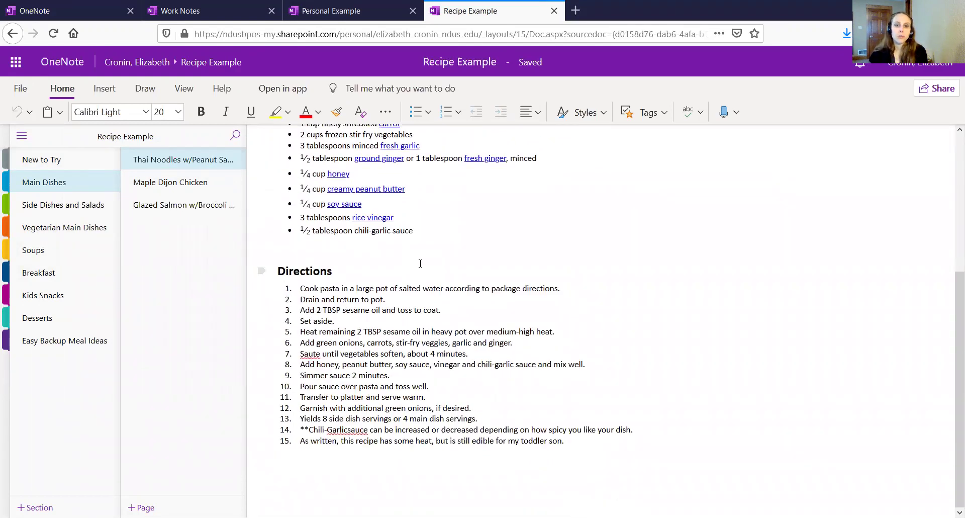
{"action": "scroll", "coordinate": [420, 264], "scroll_direction": "up", "scroll_amount": 7}
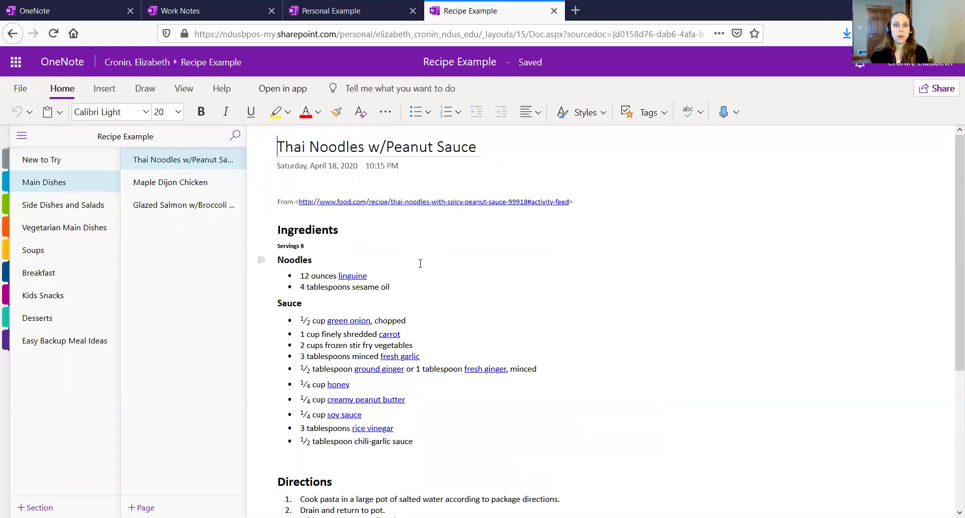